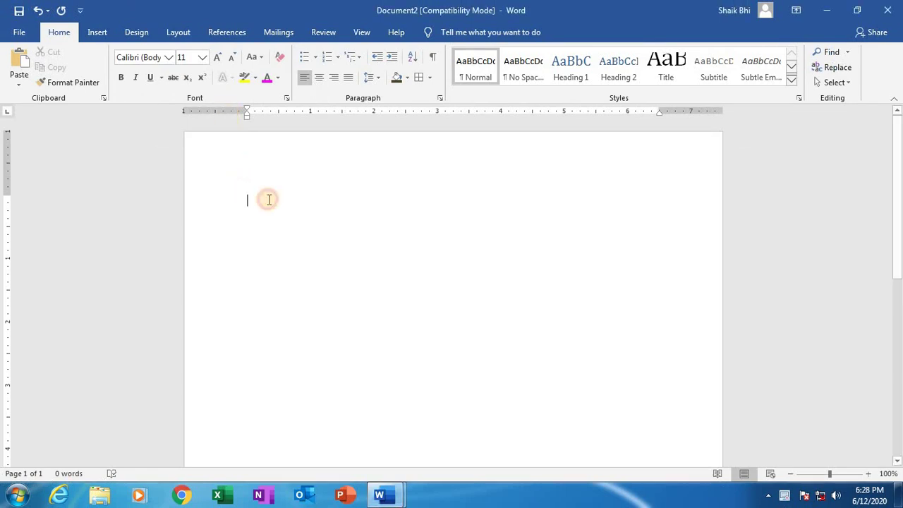
Write "Strike Through" on the first line, enlarge it to 28 pt and start a new line below it.
text(s)
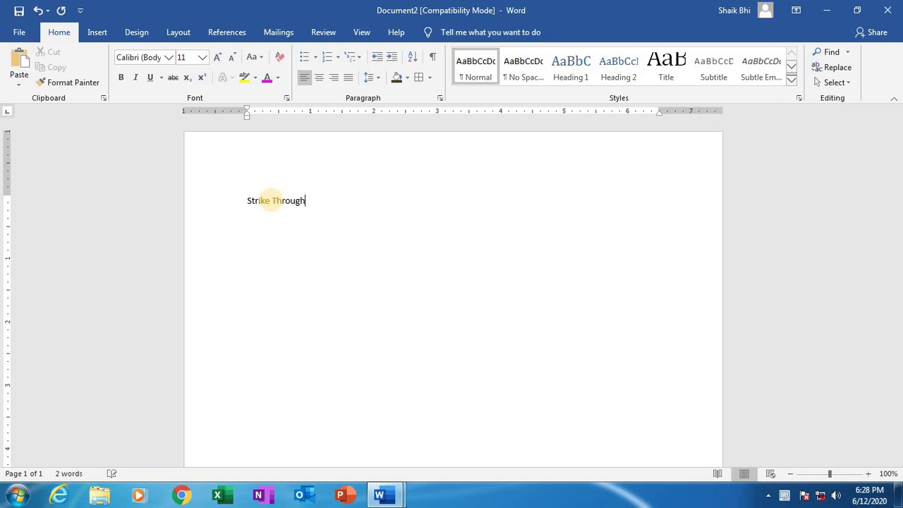
drag(315, 200, 242, 198)
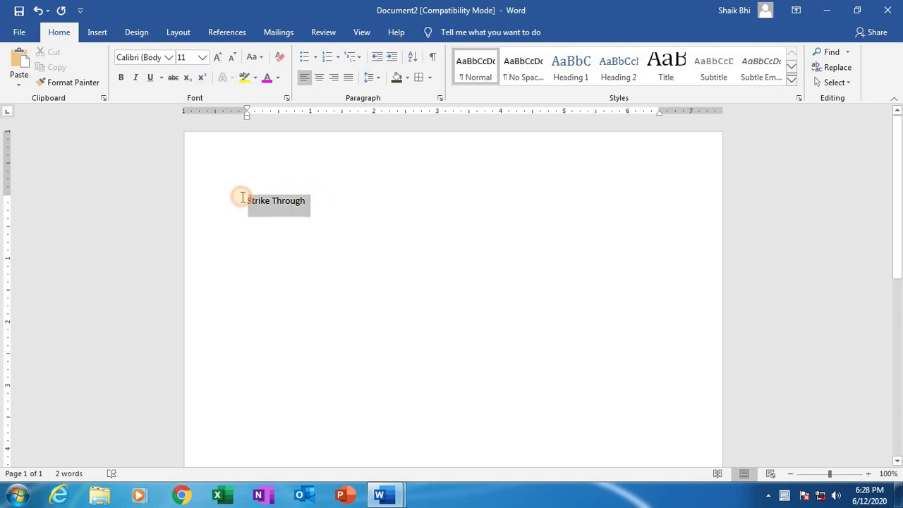
click(214, 60)
click(214, 60)
click(213, 60)
click(214, 60)
click(213, 60)
click(213, 60)
click(213, 60)
click(214, 60)
click(213, 59)
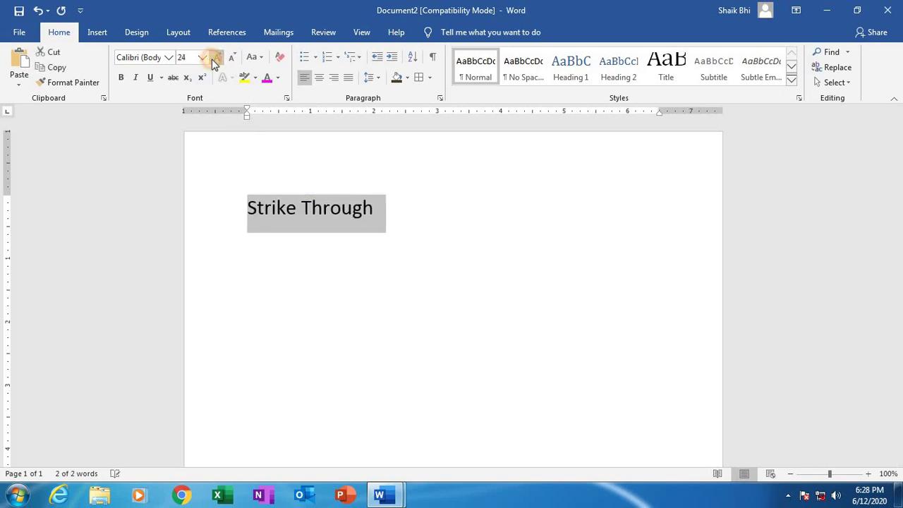
click(214, 60)
click(419, 217)
key(Return)
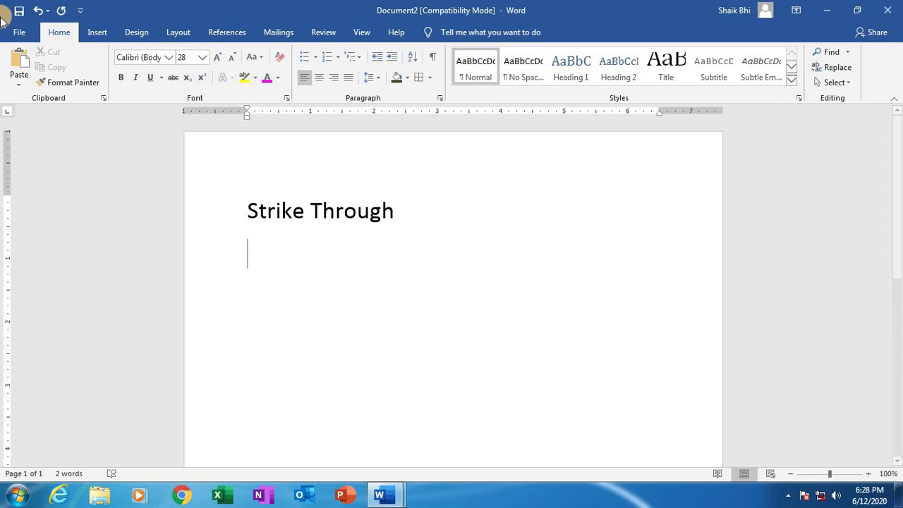
Apply strikethrough formatting to the whole "Strike Through" line.
click(174, 78)
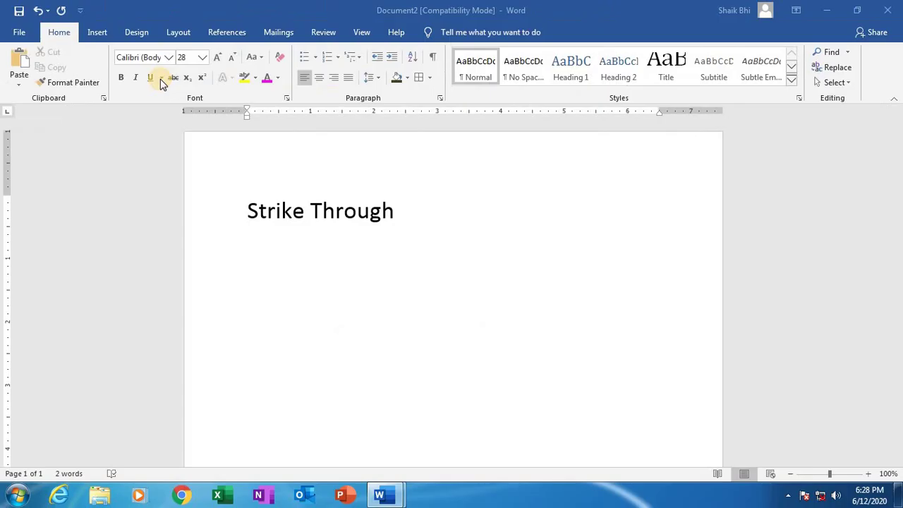
drag(247, 208, 387, 226)
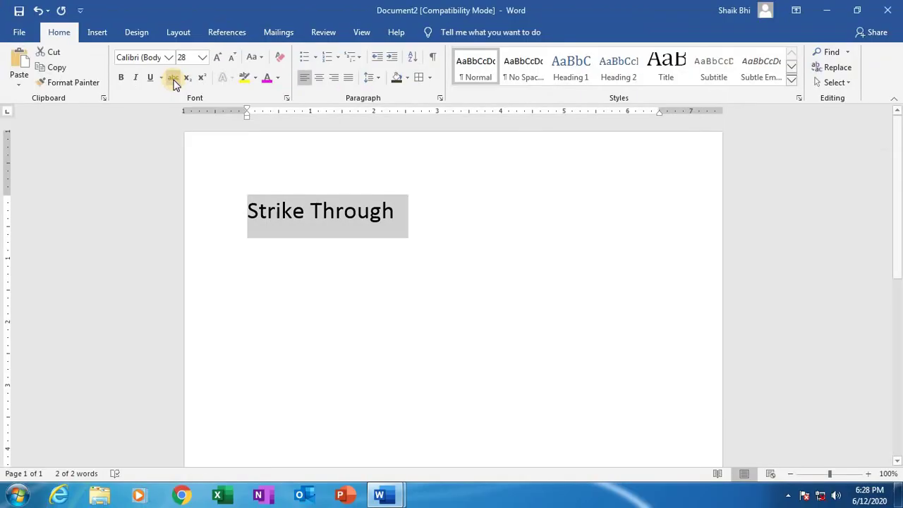
click(173, 75)
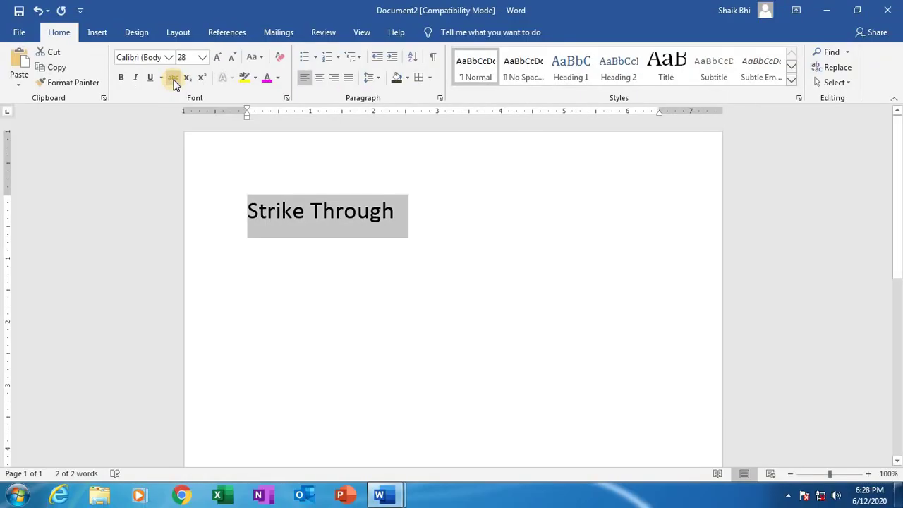
click(389, 262)
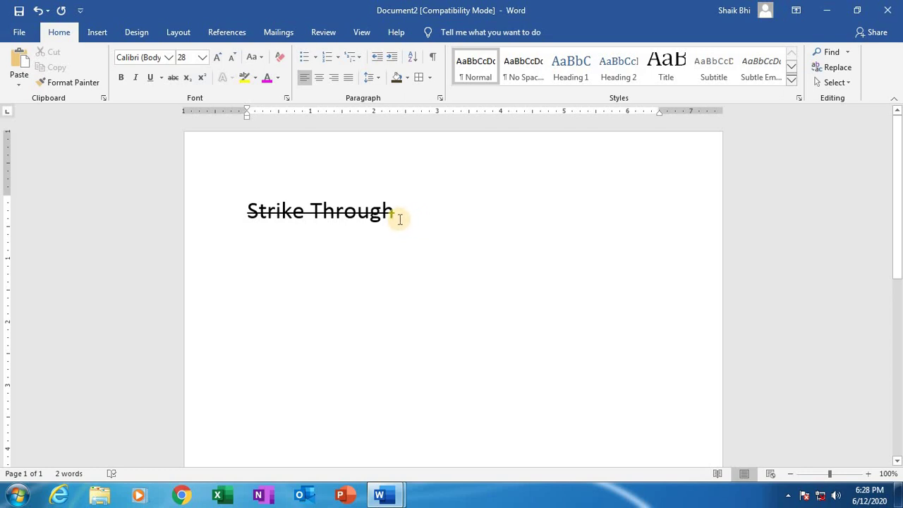
Remove the strikethrough from the "Strike Through" line and apply it again.
drag(248, 210, 372, 217)
click(173, 79)
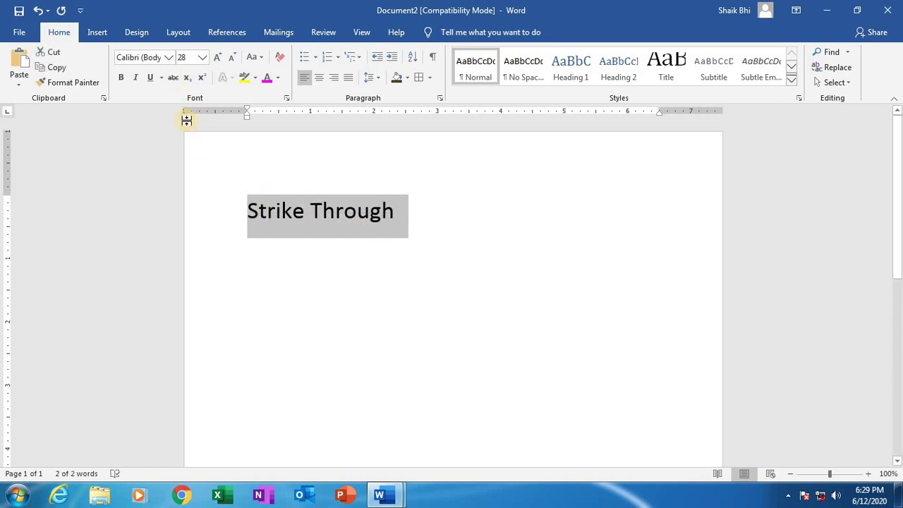
click(174, 78)
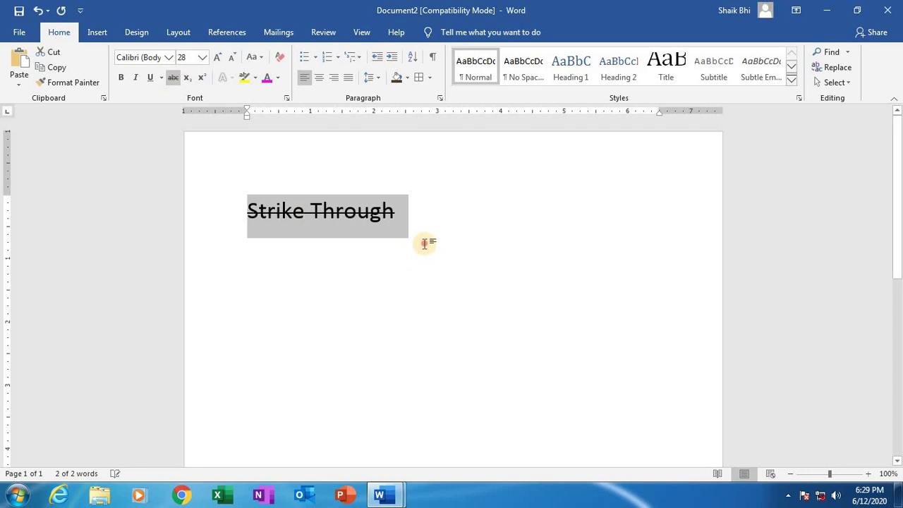
Below the struck-through line, add the heading "Super script:" followed by a line reading "X2+y2".
click(424, 243)
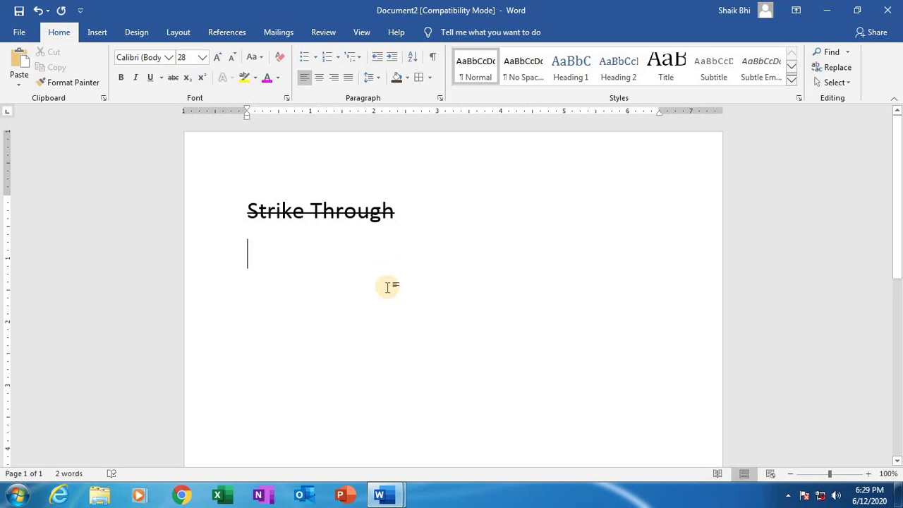
text(Super script)
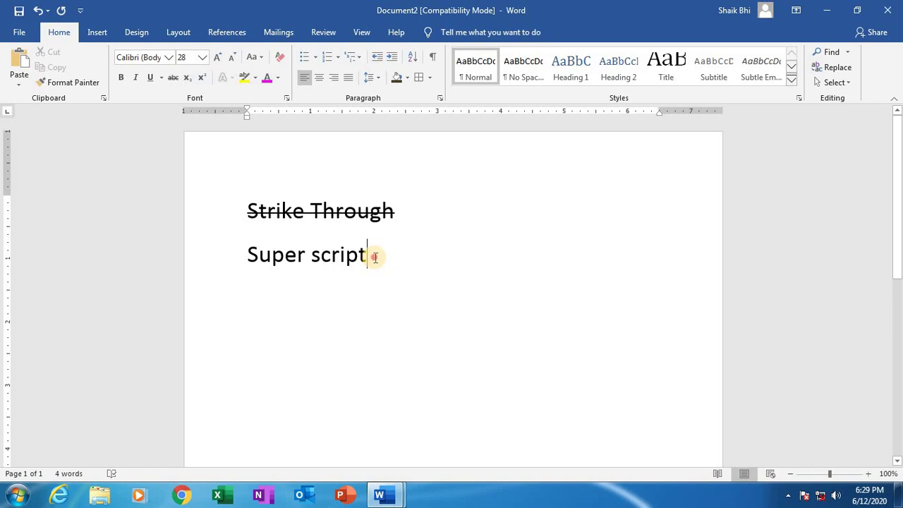
text(:)
key(Return)
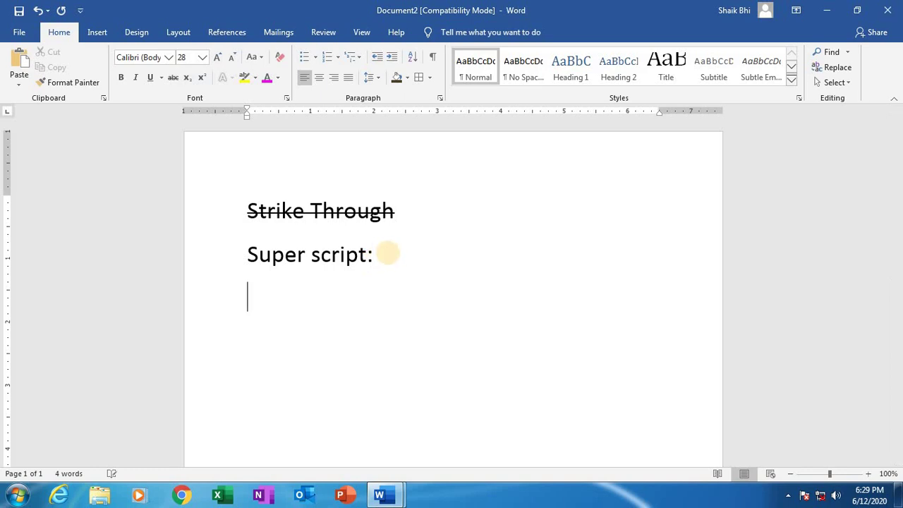
text(x2+y2)
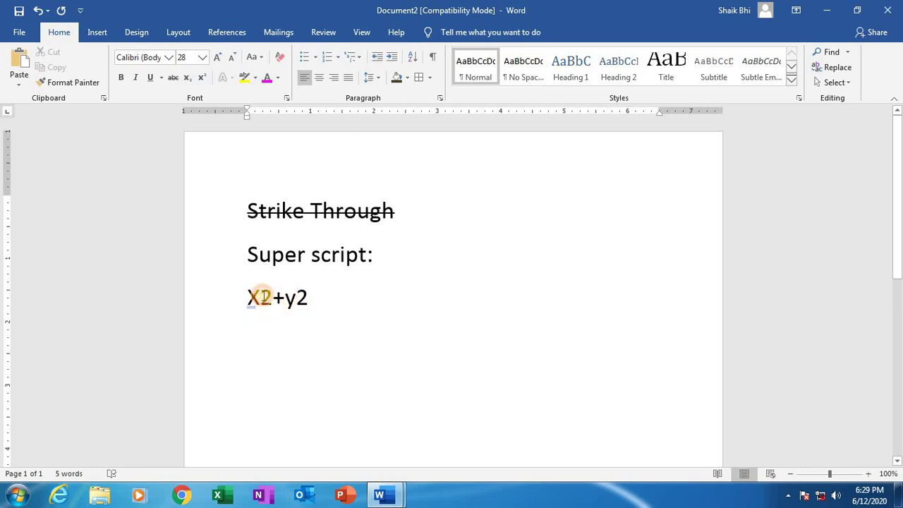
Make both 2s in the "X2+y2" expression superscript.
drag(260, 298, 270, 310)
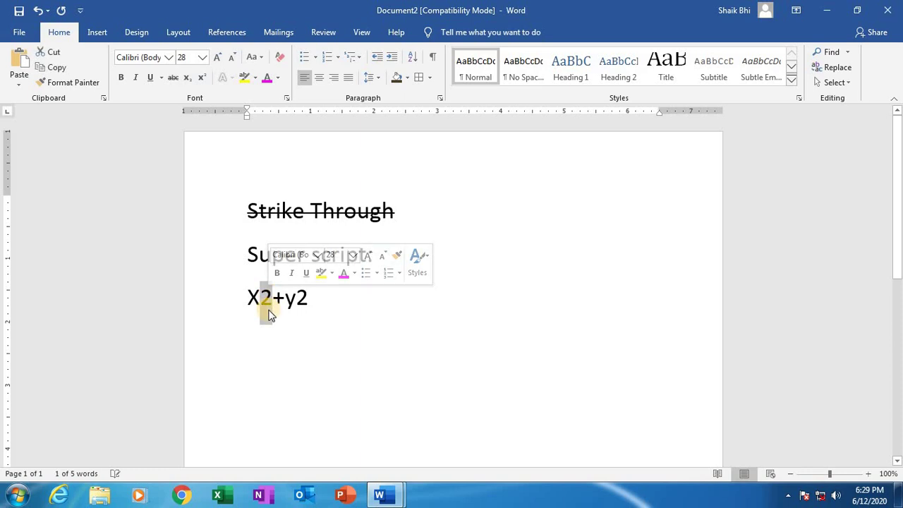
click(202, 80)
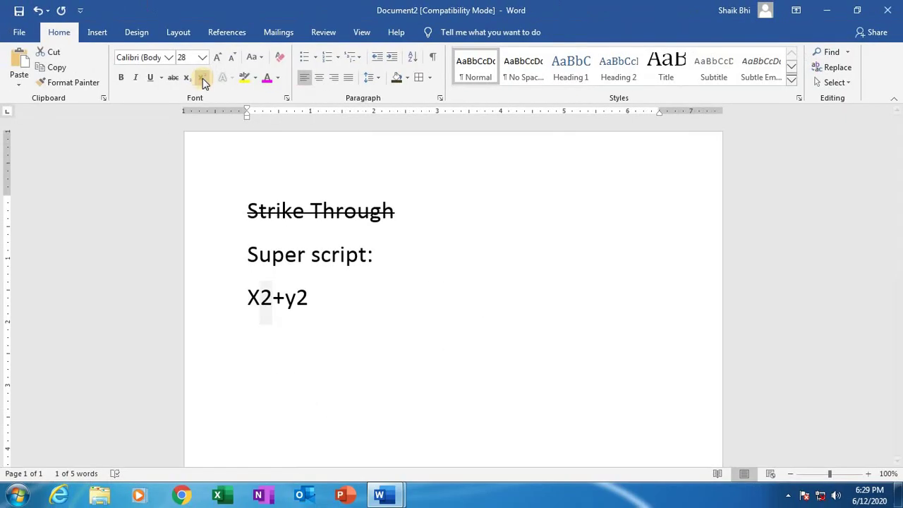
click(203, 80)
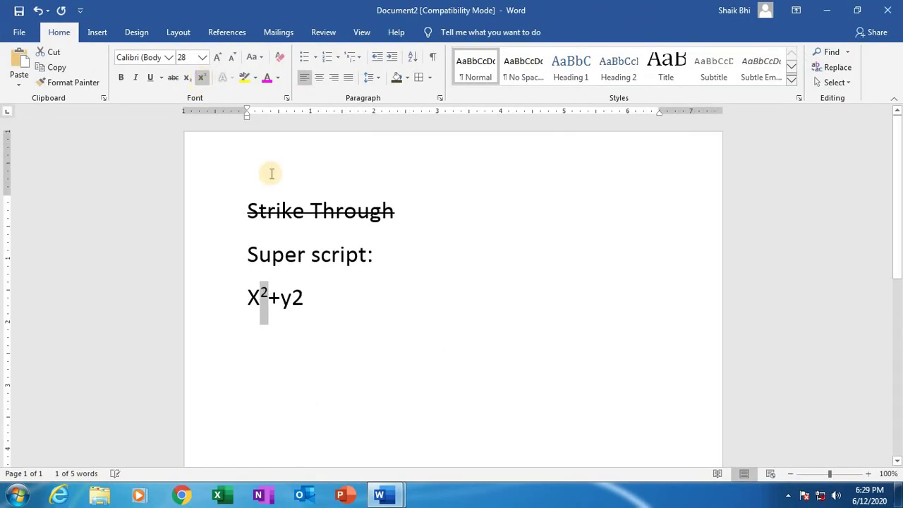
click(308, 313)
drag(292, 297, 305, 295)
click(200, 80)
click(321, 320)
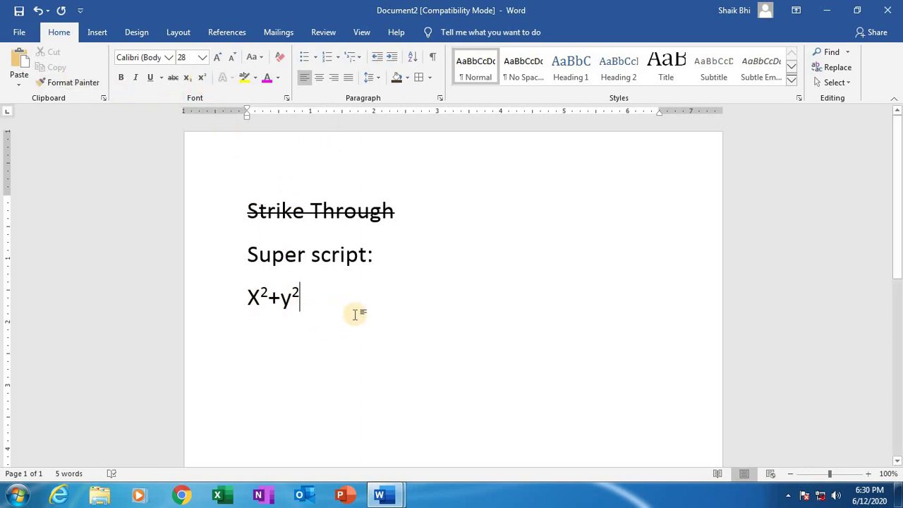
Below the superscript expression, add the heading "SubScript:" followed by a line reading "Log210".
key(Return)
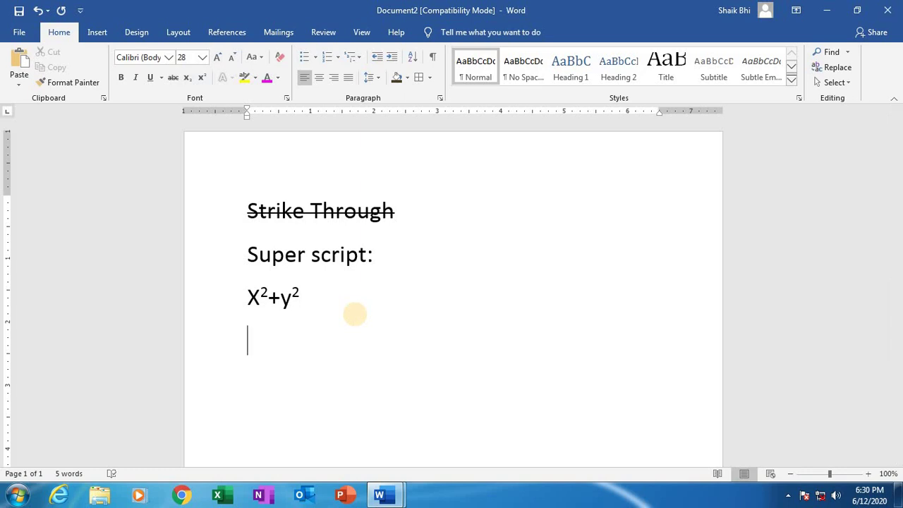
text(Sub Script)
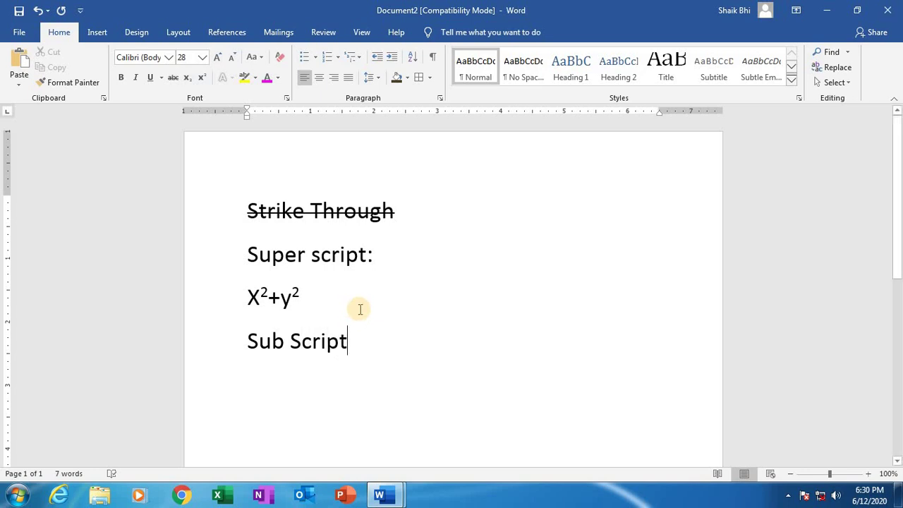
click(285, 352)
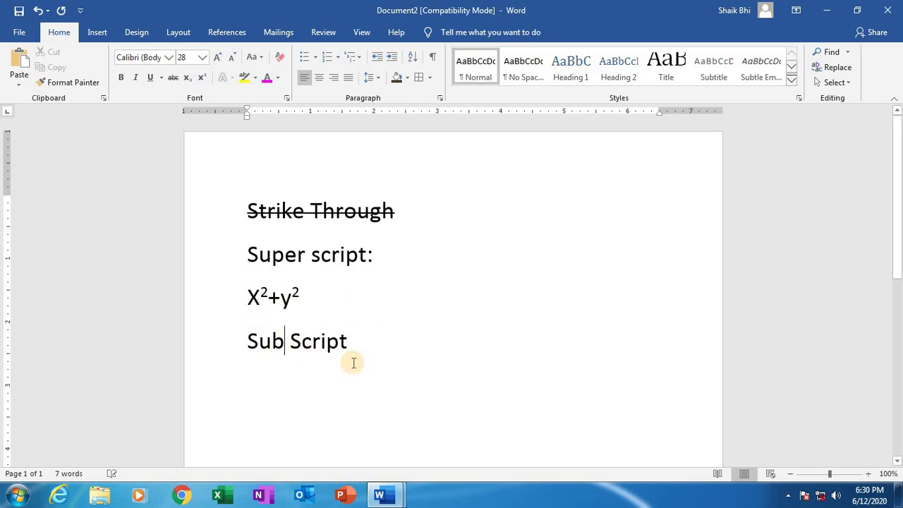
key(Delete)
click(352, 344)
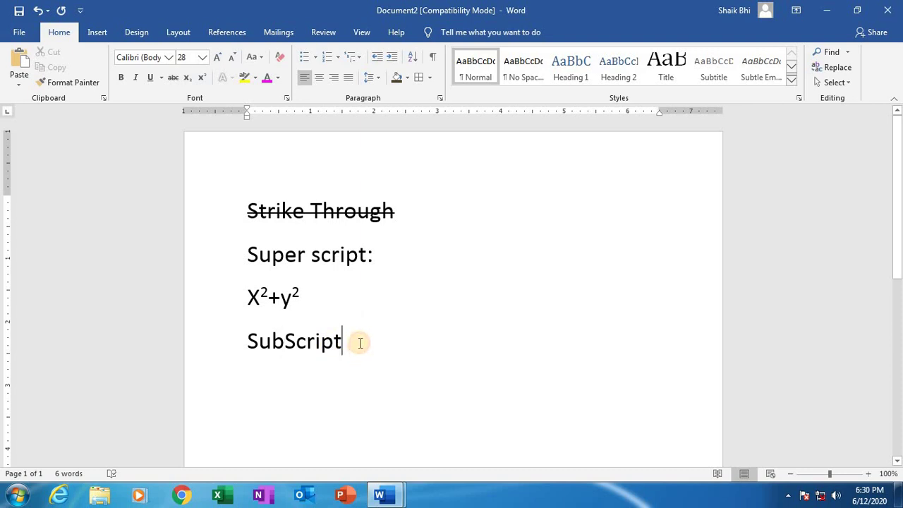
text(:)
key(Return)
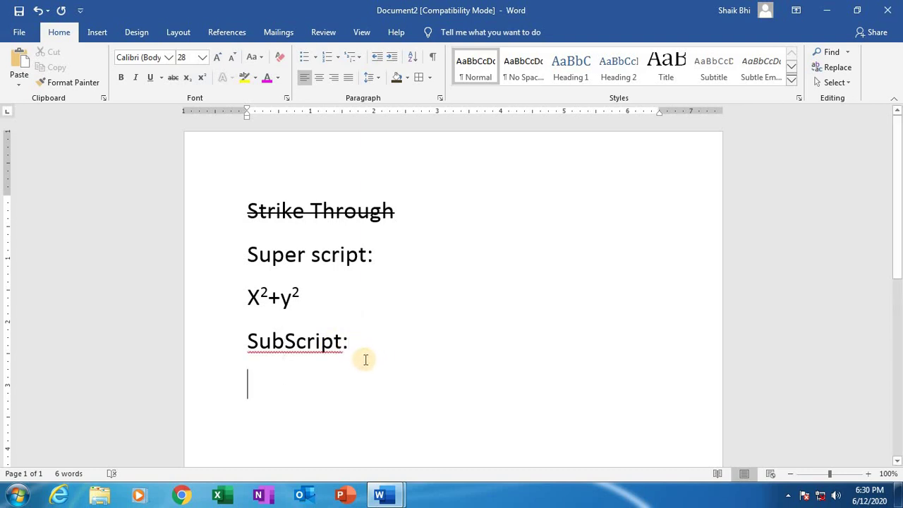
text(l)
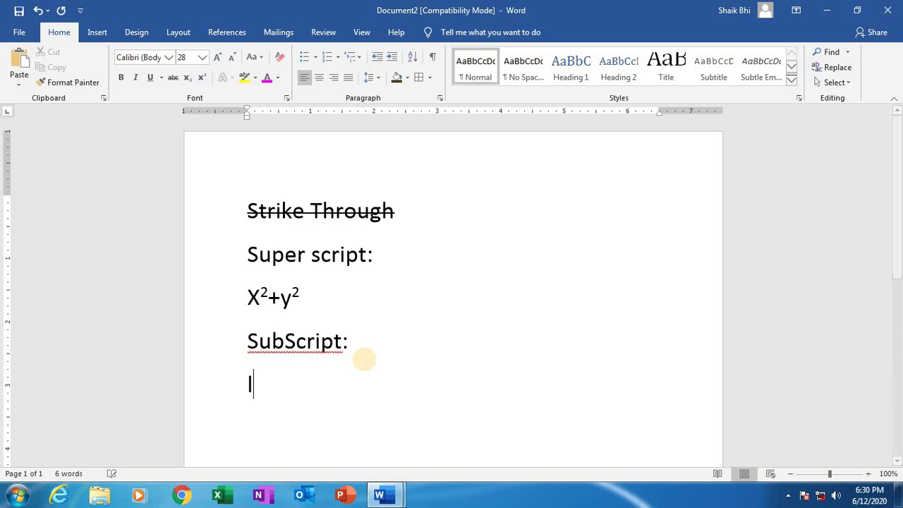
text(og210)
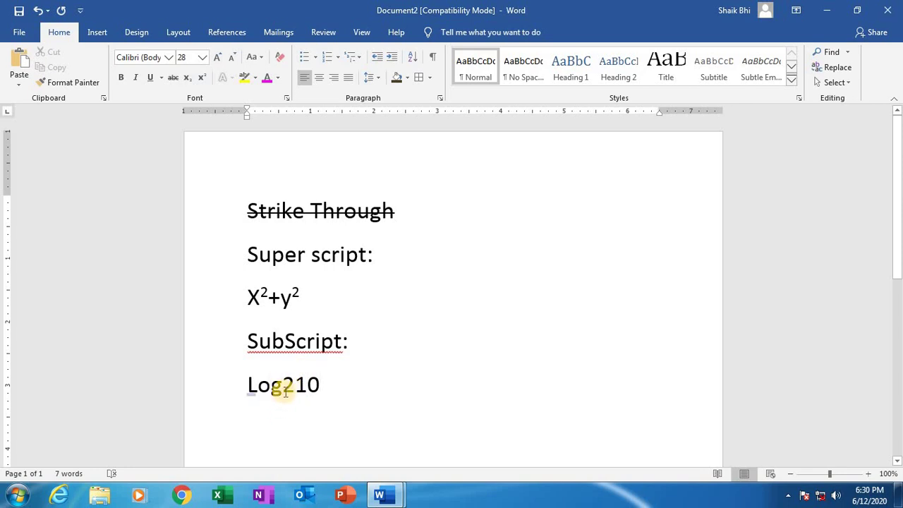
Make the 2 in "Log210" subscript.
click(282, 384)
drag(282, 385, 294, 385)
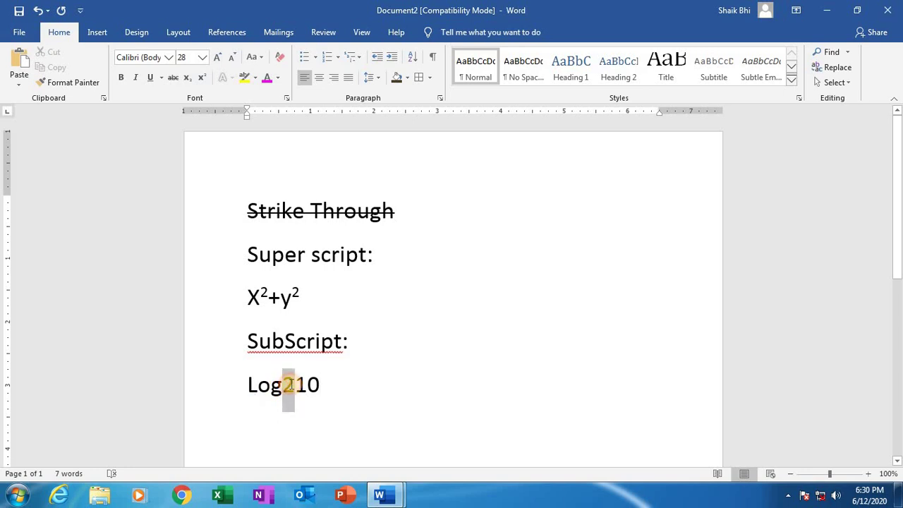
click(189, 80)
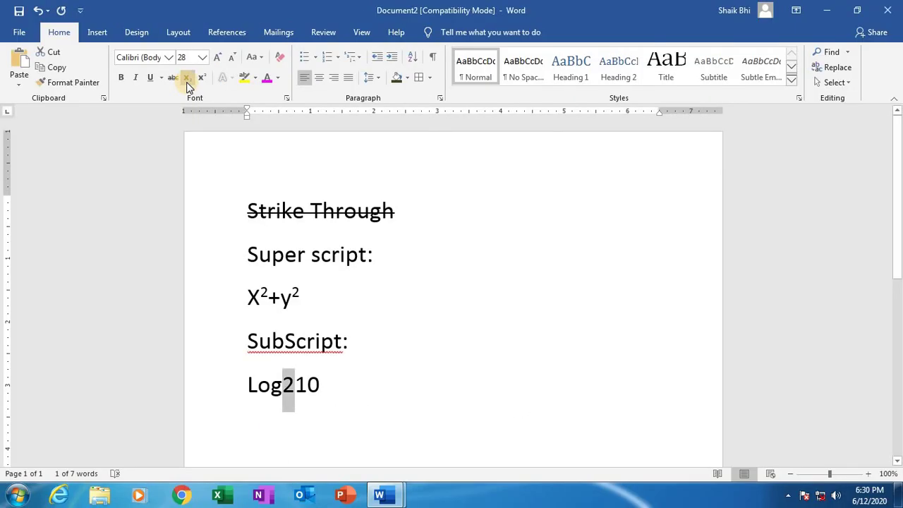
click(189, 80)
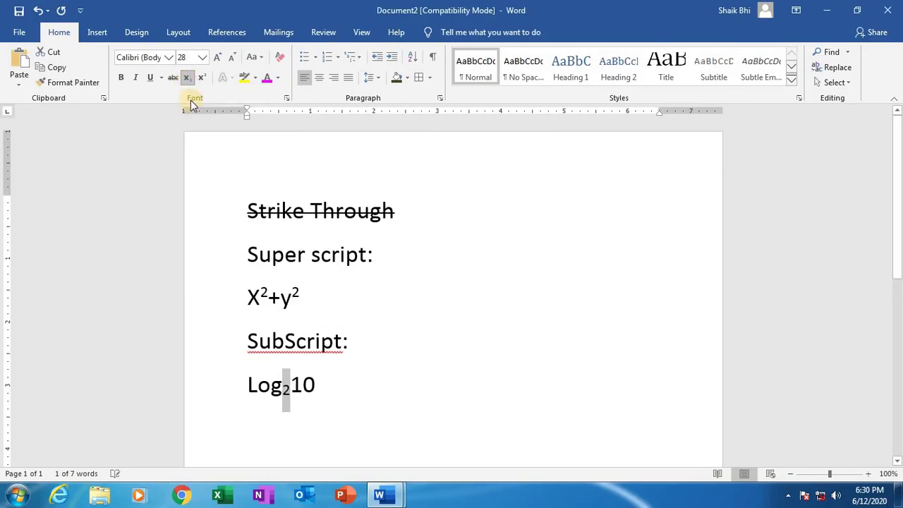
click(308, 408)
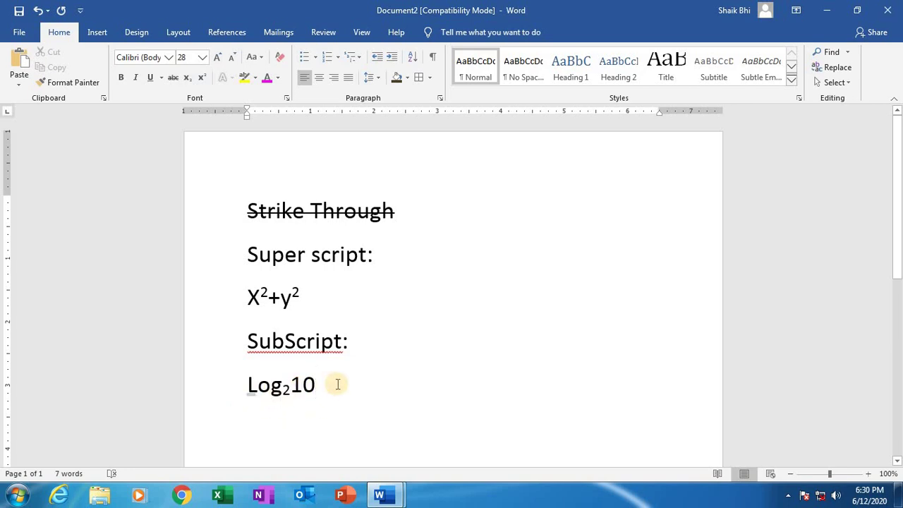
Add the line "Hello Good Morning" below the logarithm and make the word "Morning" superscript.
scroll(338, 383, down, 1)
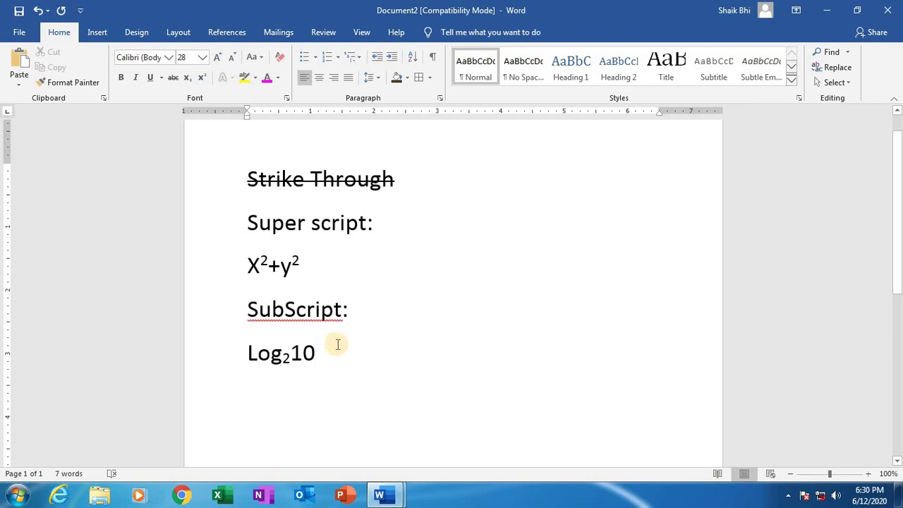
key(Return)
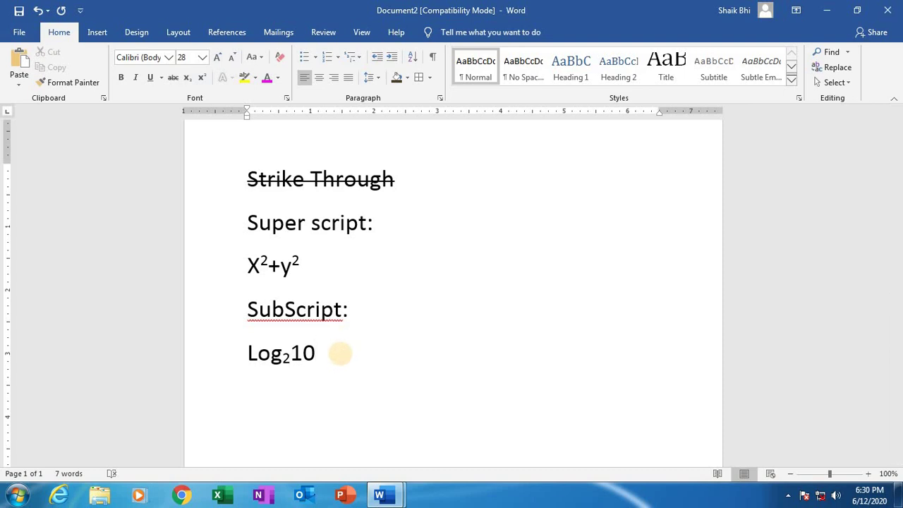
text(hello Good Morning)
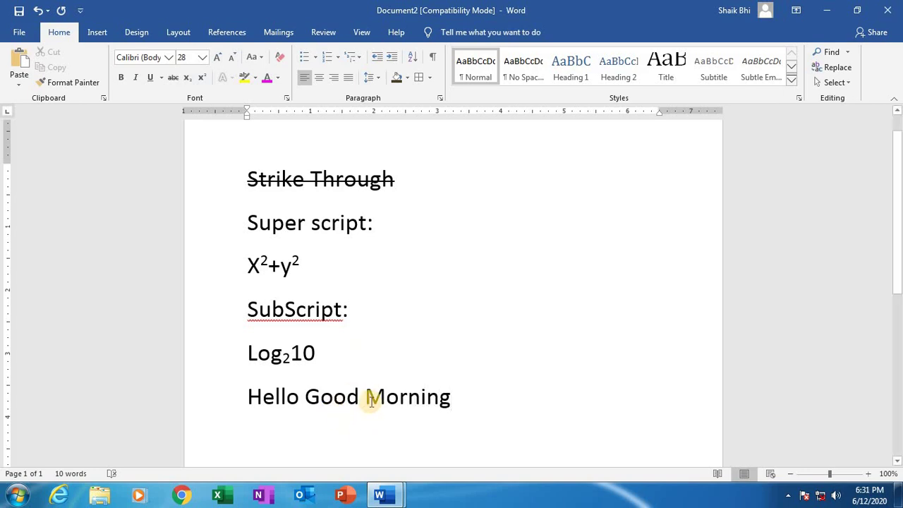
drag(368, 397, 447, 398)
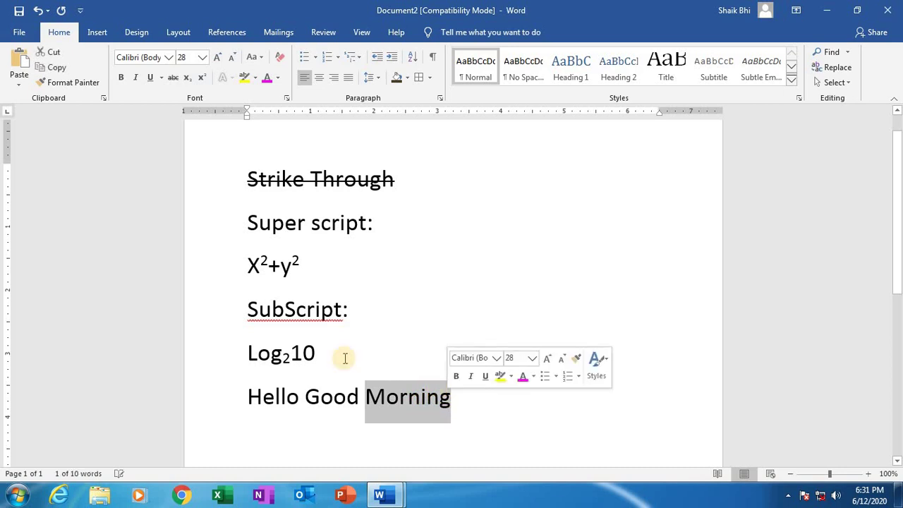
click(205, 81)
click(494, 370)
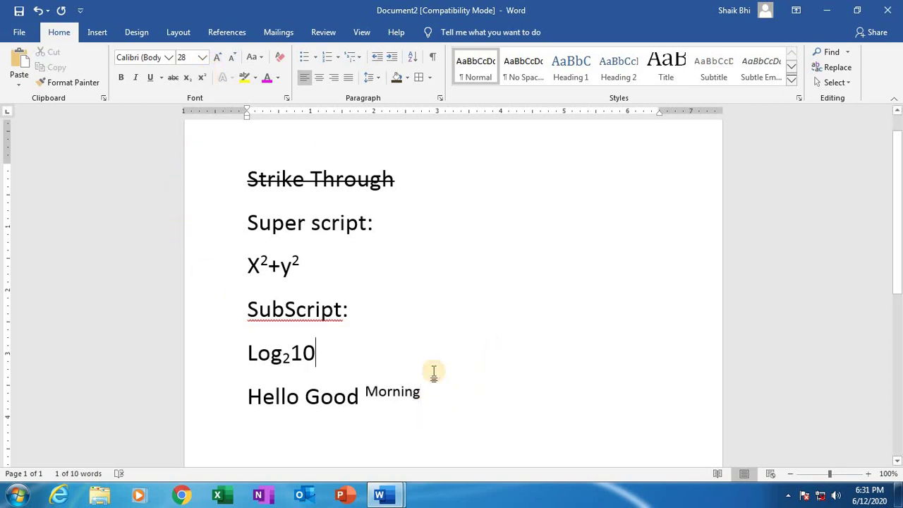
Make the word "Hello" in the "Hello Good Morning" line subscript.
drag(295, 397, 247, 397)
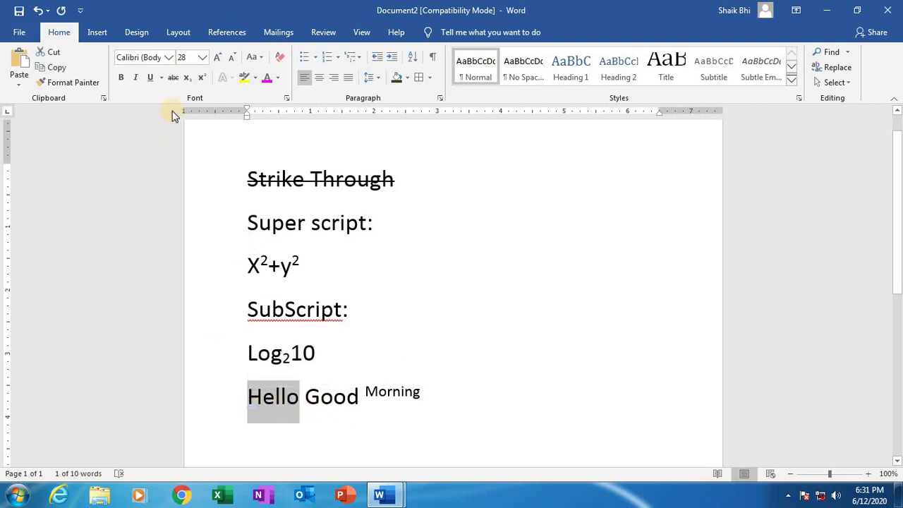
click(188, 77)
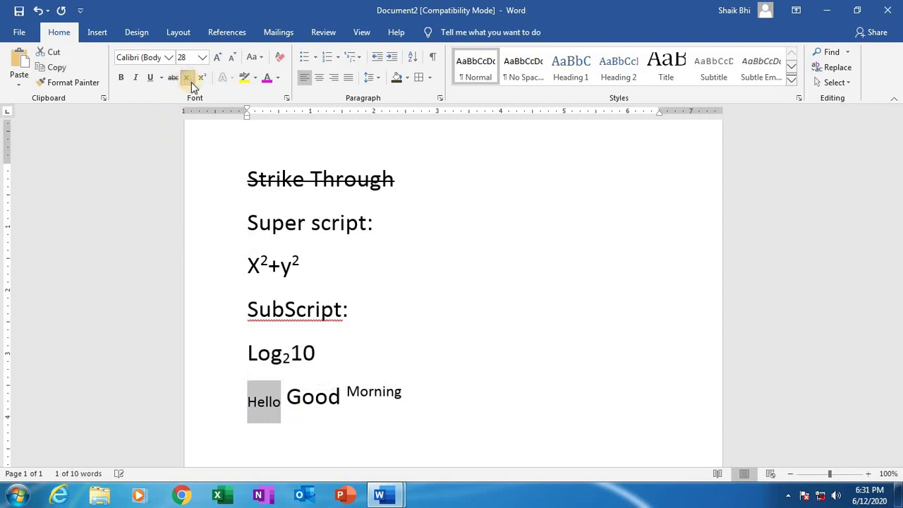
click(481, 412)
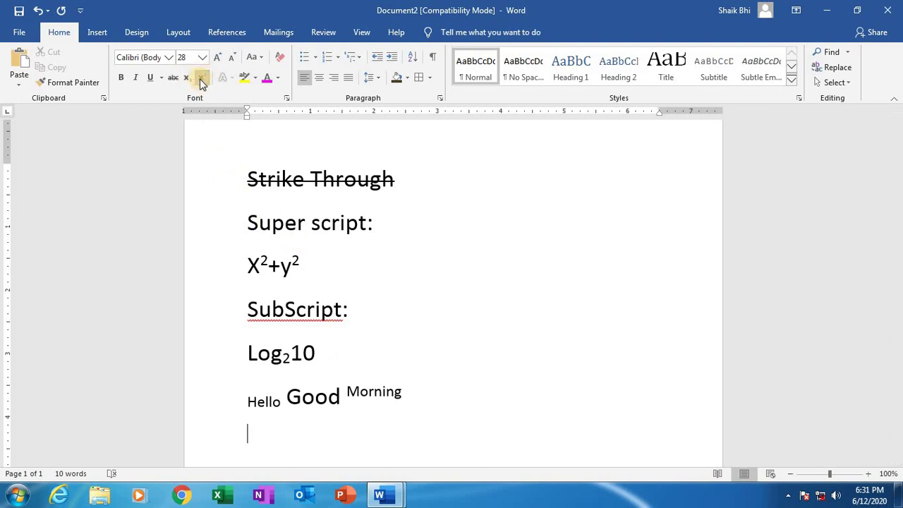
Add the line "Text Highlight" below the "Hello Good Morning" line.
click(255, 79)
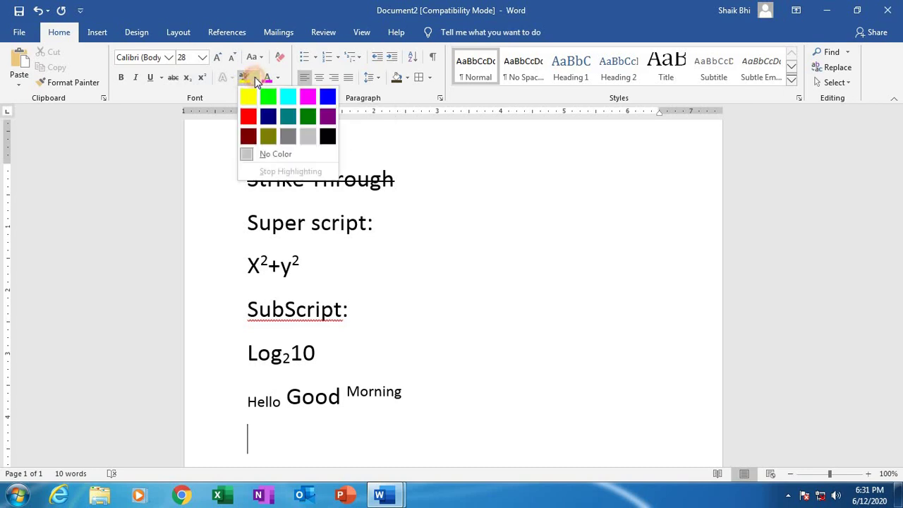
click(453, 223)
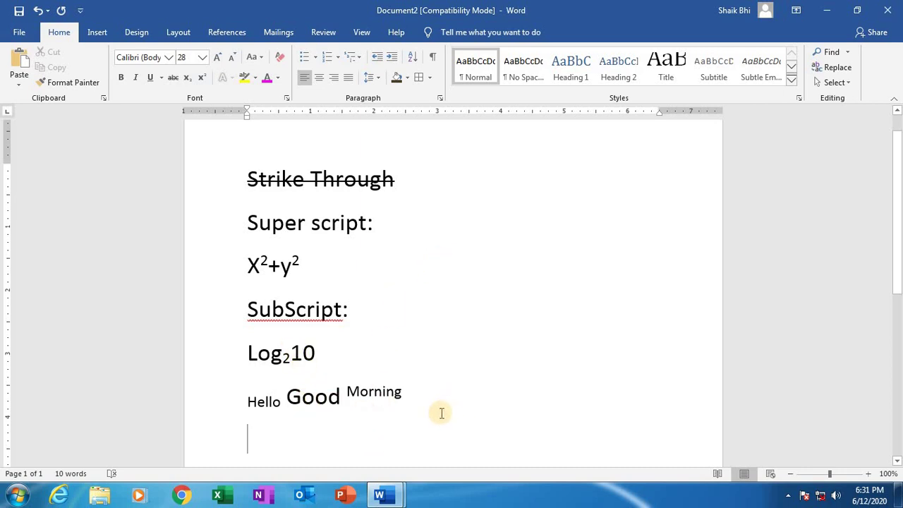
text(Text Highlight)
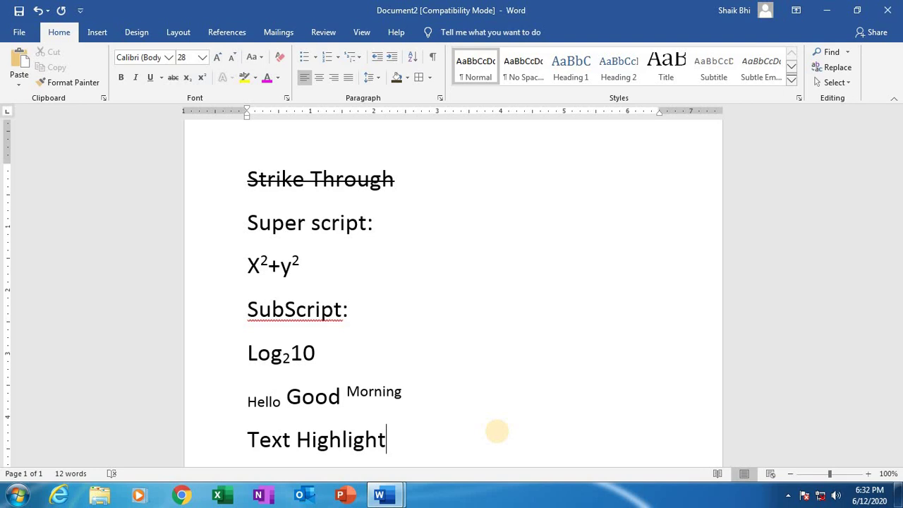
Highlight the word "Text" in the "Text Highlight" line in bright green.
scroll(346, 393, down, 2)
drag(256, 347, 361, 374)
click(343, 374)
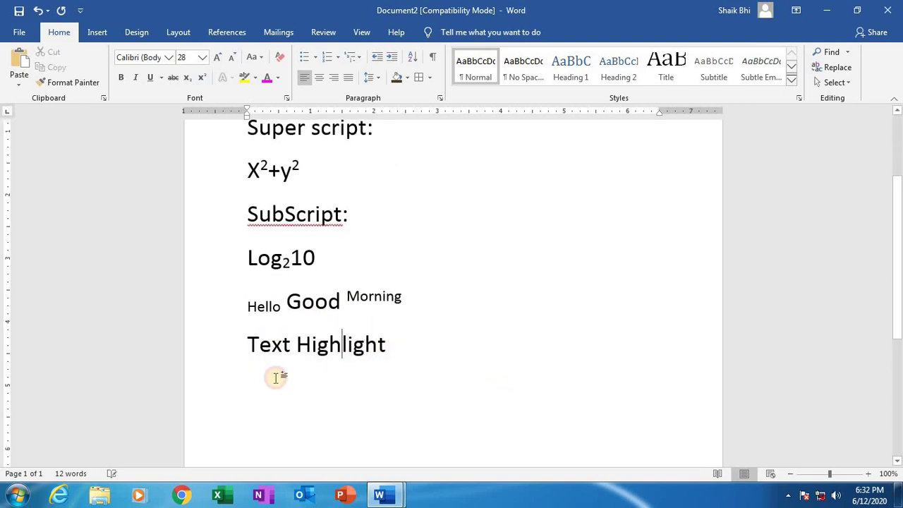
drag(246, 347, 271, 354)
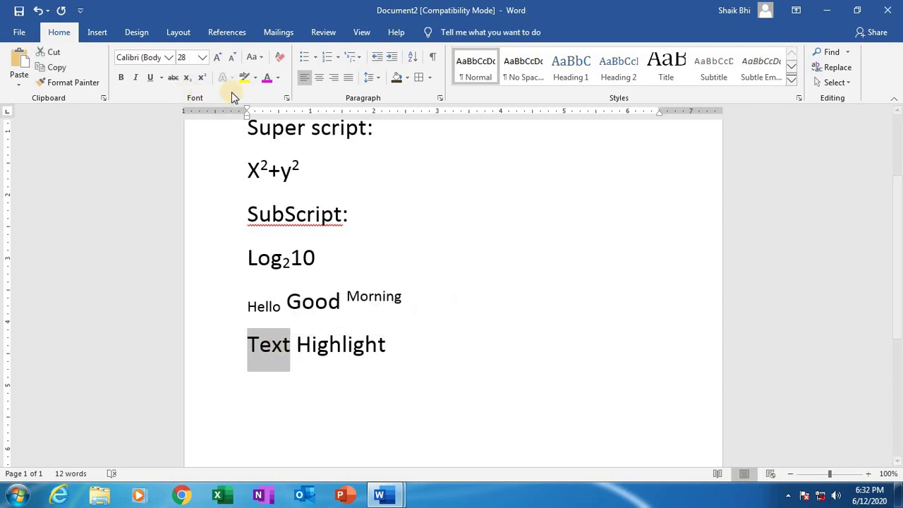
click(256, 77)
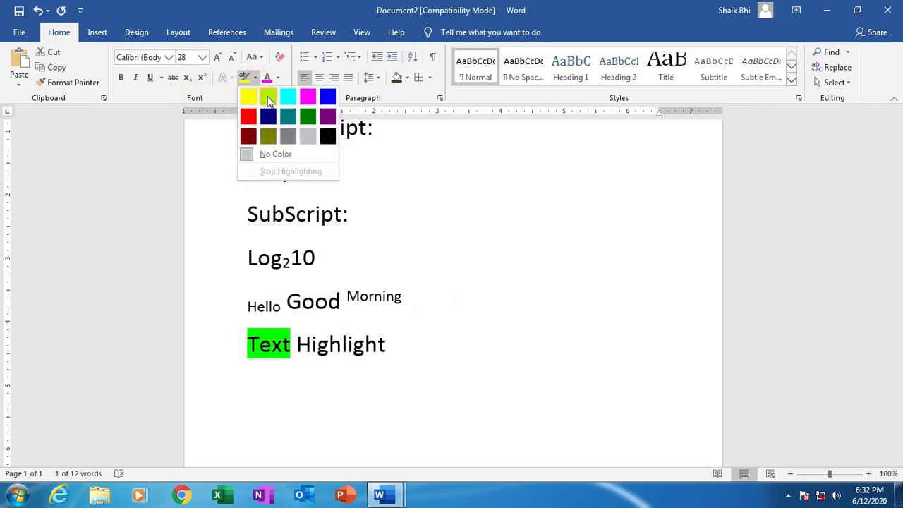
click(268, 97)
click(352, 383)
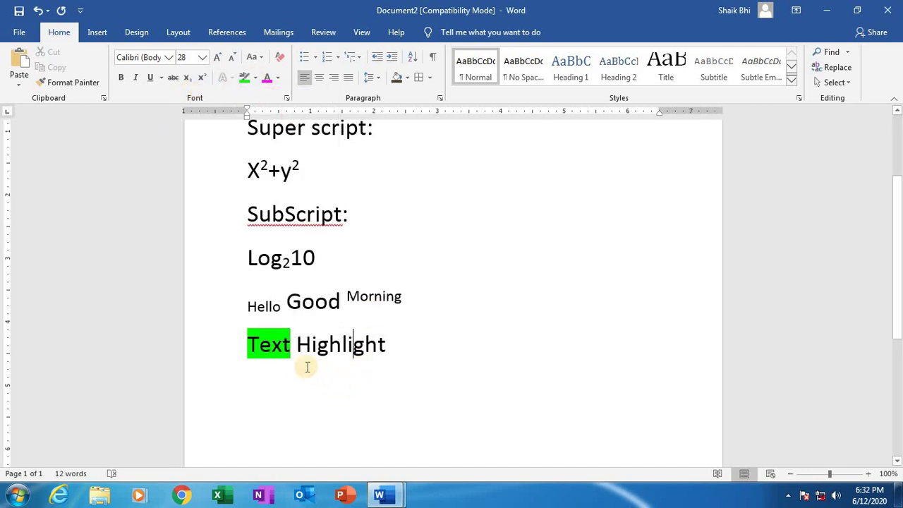
Highlight the word "Highlight" in the last line in red.
drag(298, 344, 387, 340)
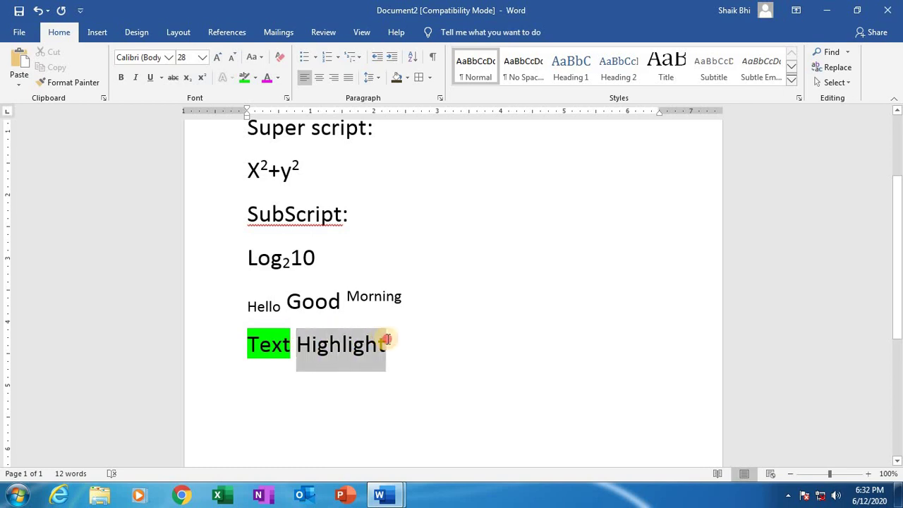
click(255, 78)
click(252, 115)
click(428, 369)
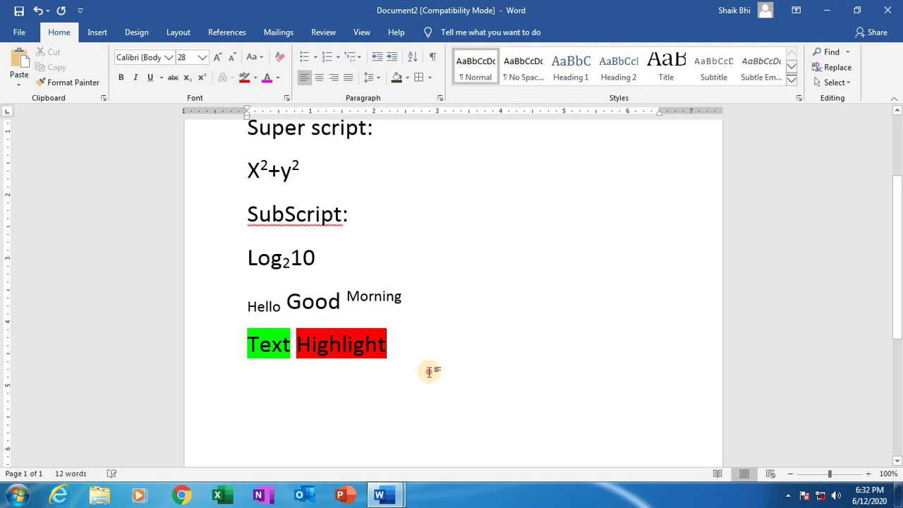
Add a new line reading "Font color" below the highlighted text.
click(245, 79)
key(Return)
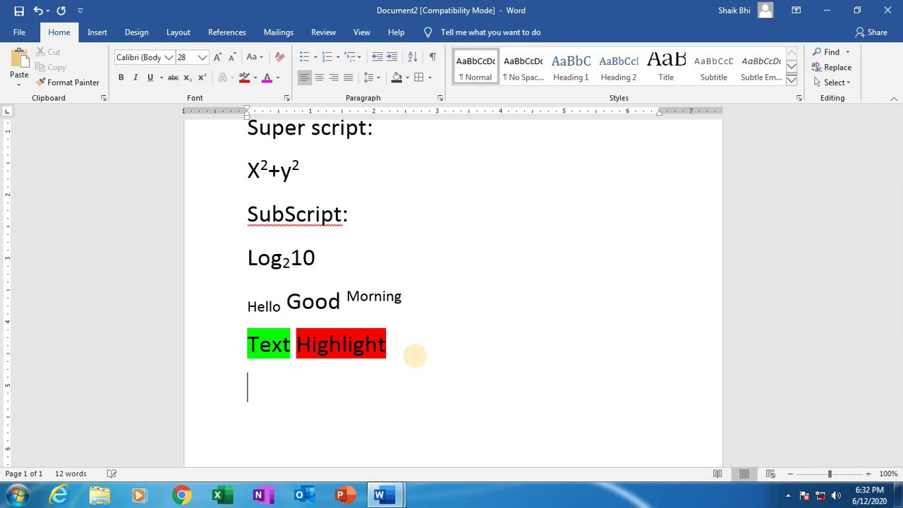
text(font c)
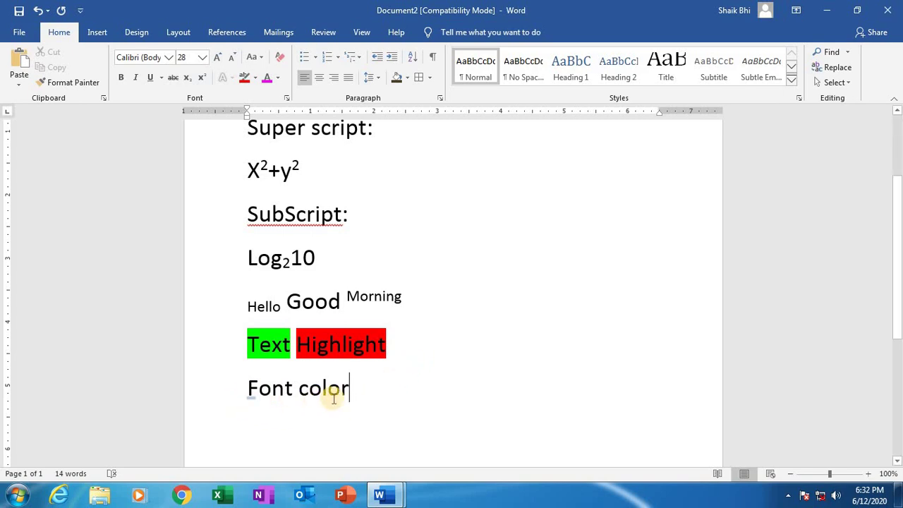
Change the font color of the word "Font" in the "Font color" line to the theme red.
drag(293, 388, 228, 388)
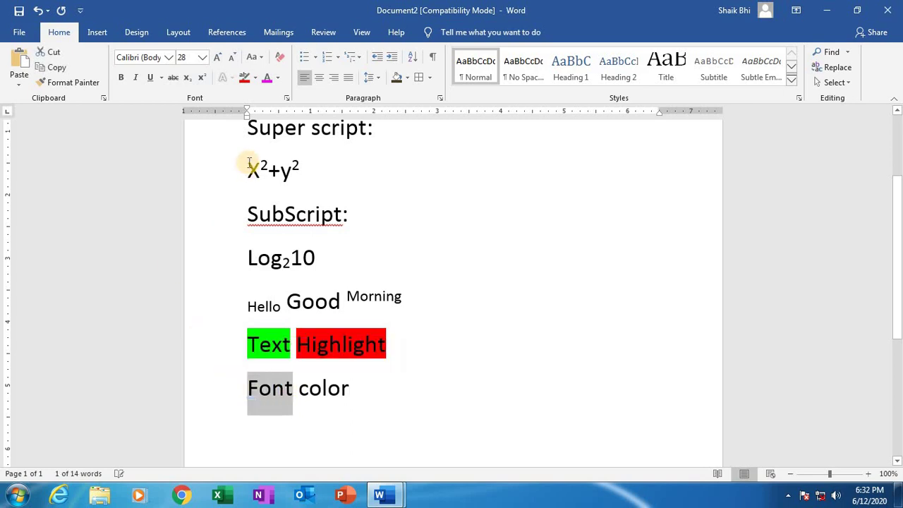
click(278, 78)
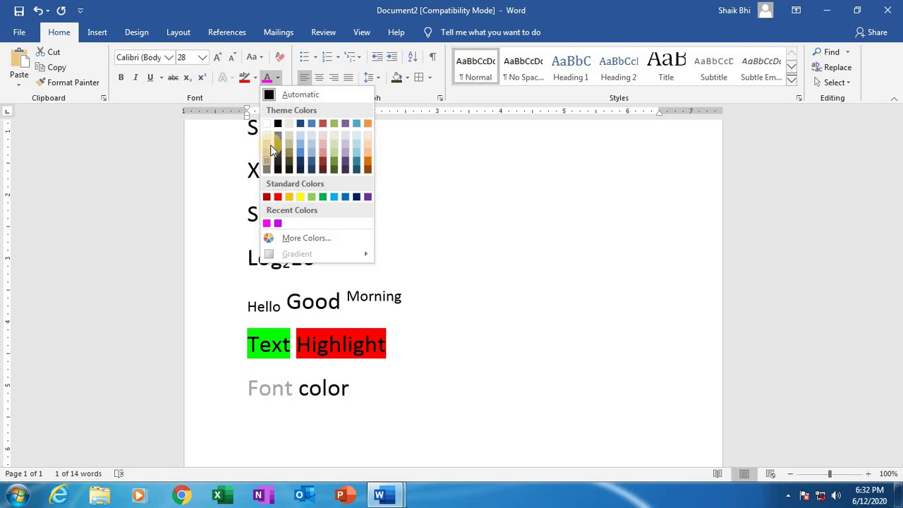
click(322, 125)
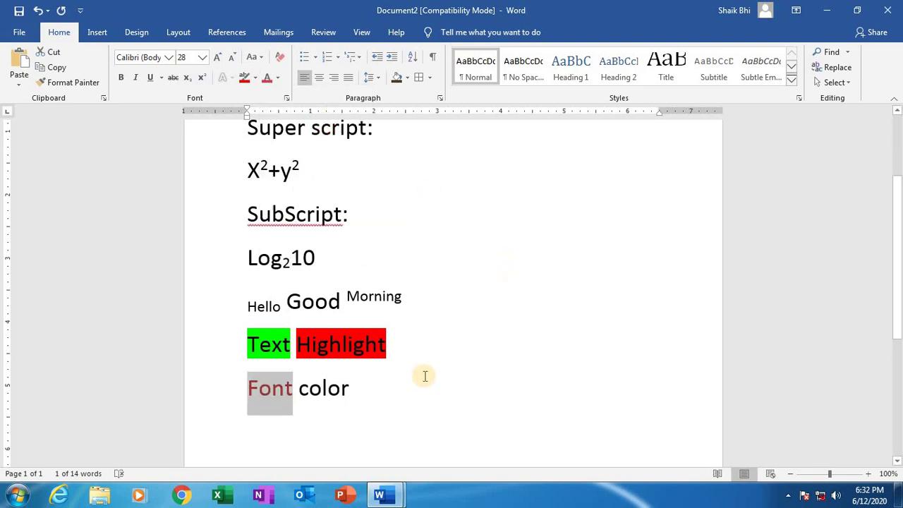
click(308, 390)
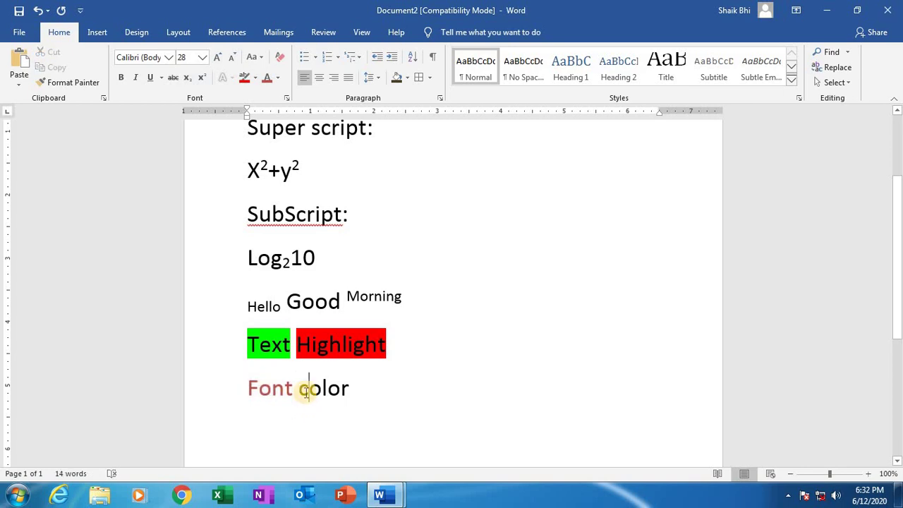
Change the font color of the word "color" to a bright blue picked from the standard colors under More Colors.
drag(302, 390, 355, 393)
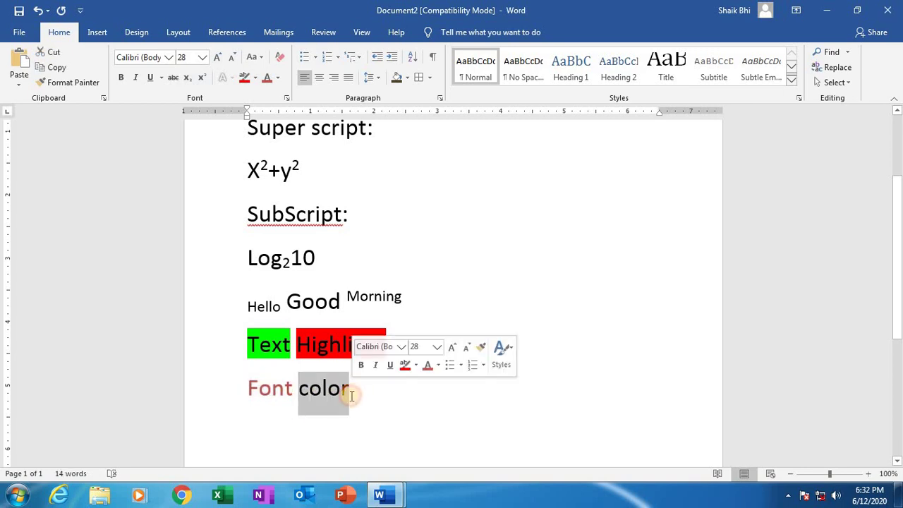
click(277, 77)
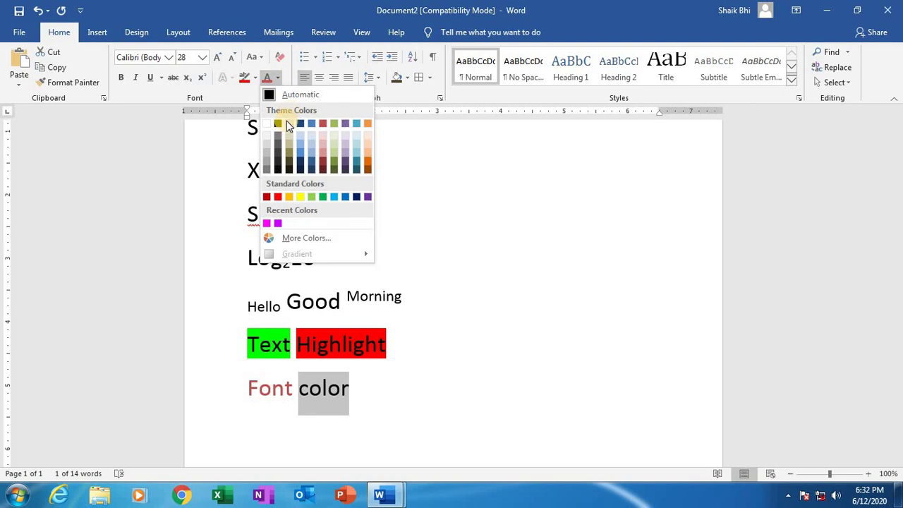
click(307, 238)
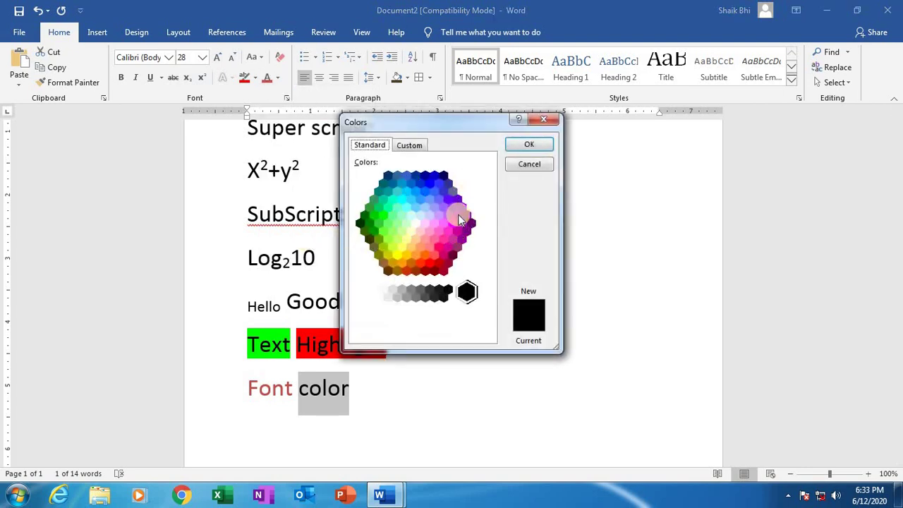
click(430, 179)
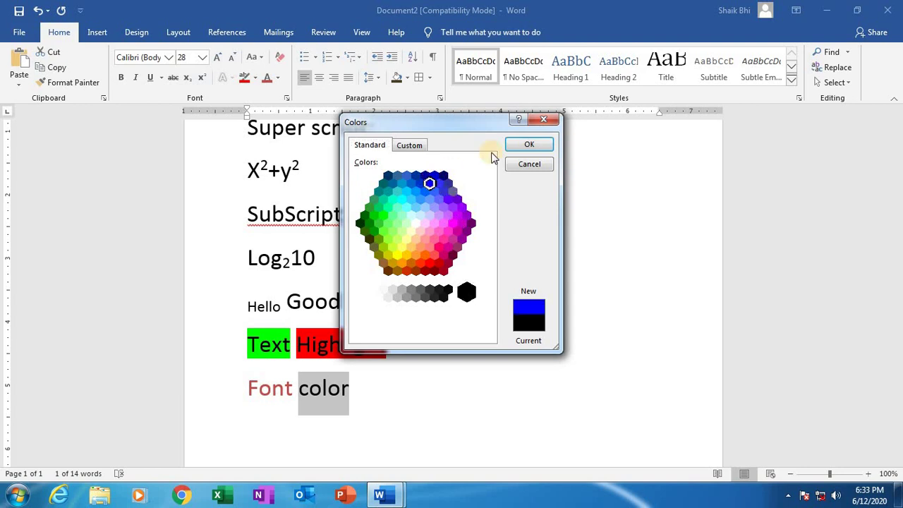
click(528, 144)
click(364, 387)
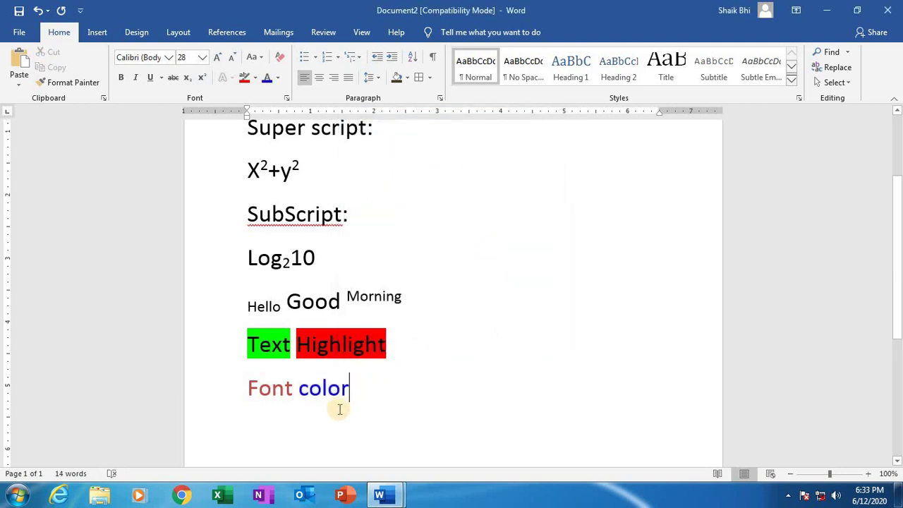
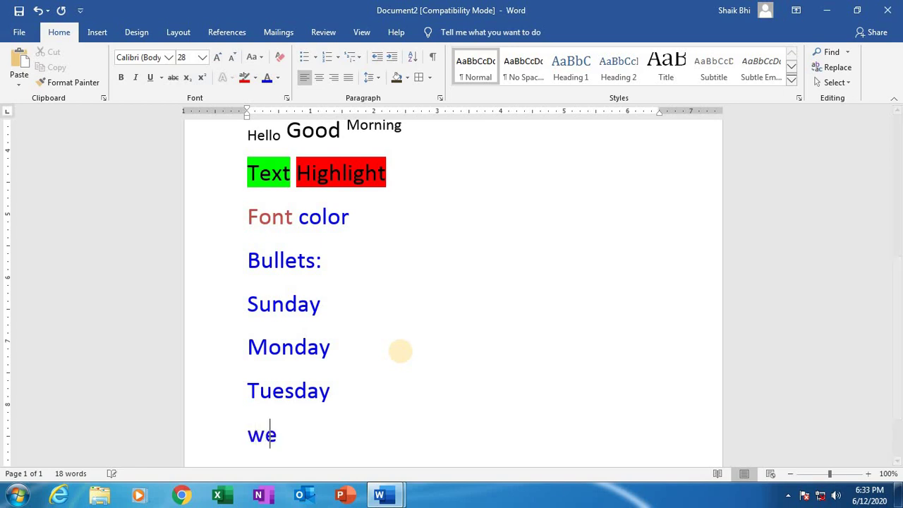
Complete the line "wednesday" and apply clock bullets from the bullet library to the four lines from Sunday to wednesday.
text(day)
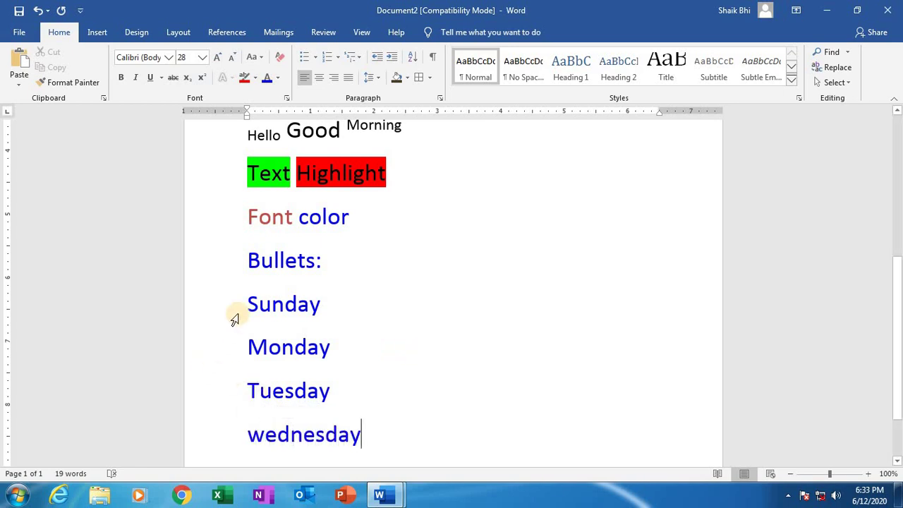
drag(248, 304, 359, 434)
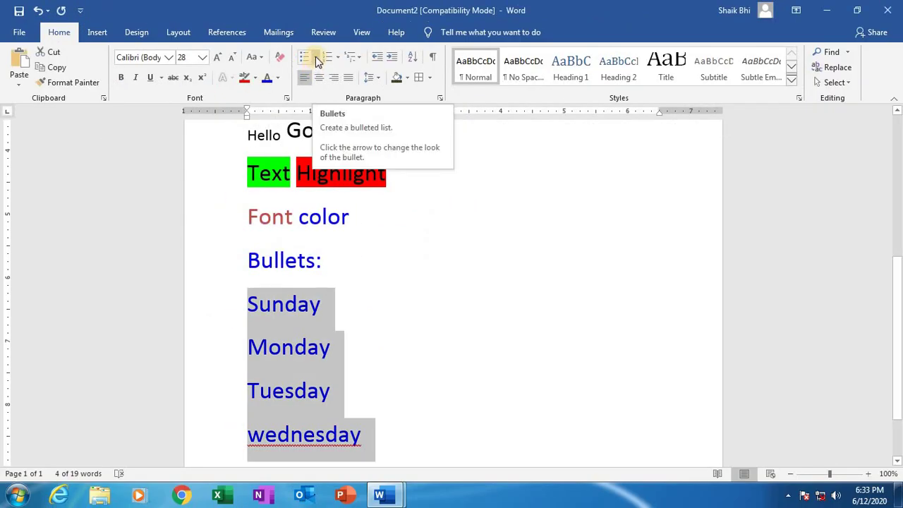
click(315, 60)
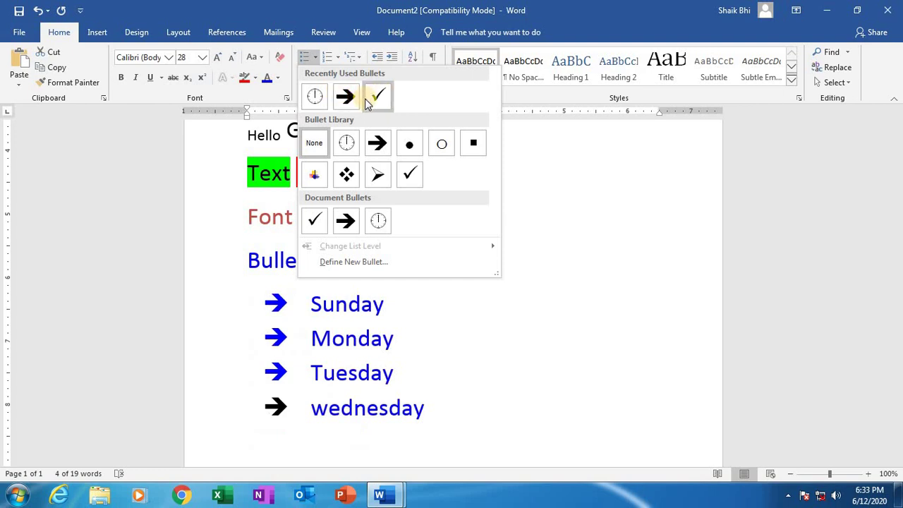
click(348, 144)
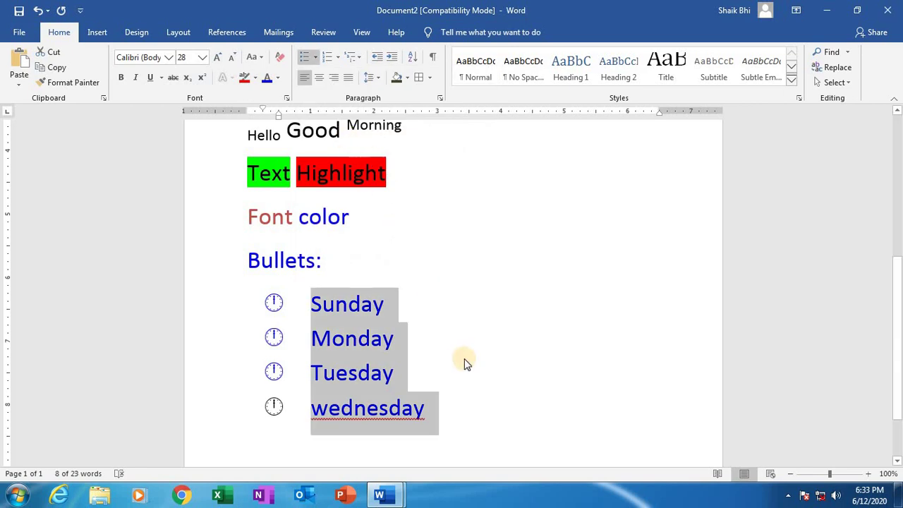
click(460, 412)
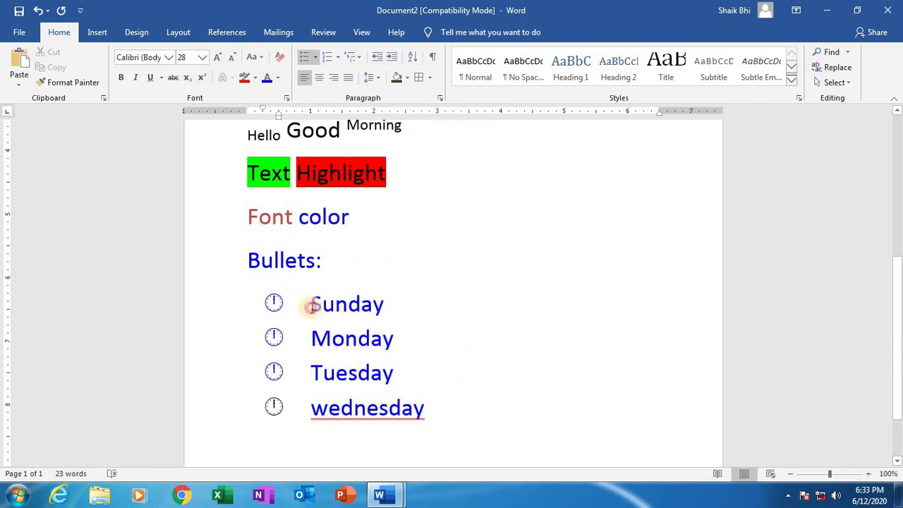
Define a new bullet for the four weekday lines using the Wingdings eyeglasses symbol, character code 36.
drag(302, 301, 395, 412)
click(314, 58)
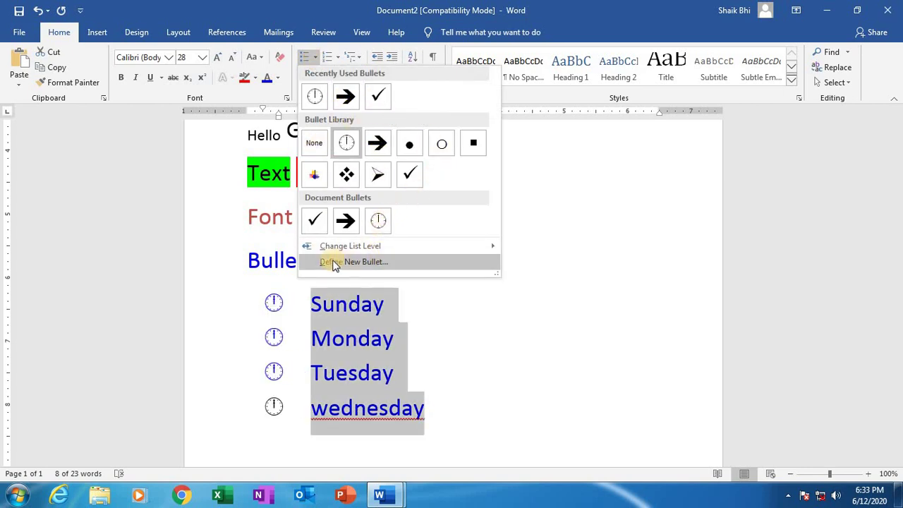
click(390, 261)
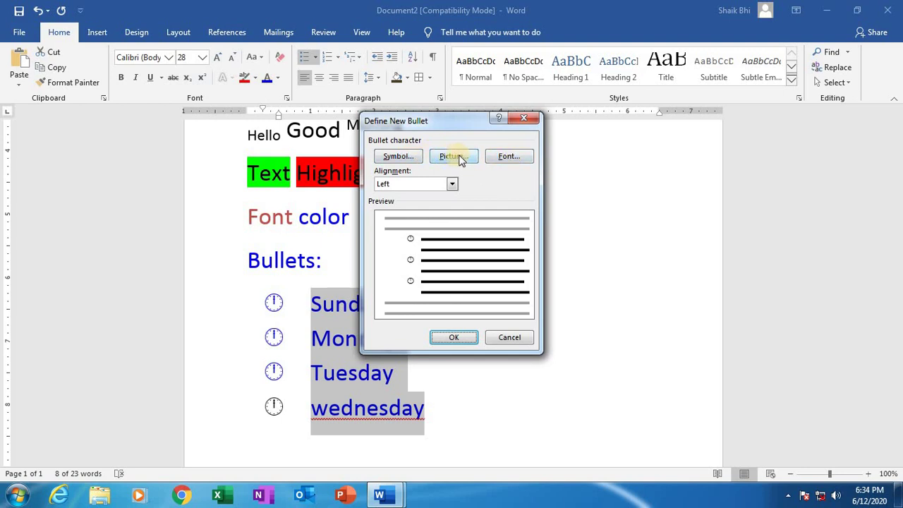
click(415, 161)
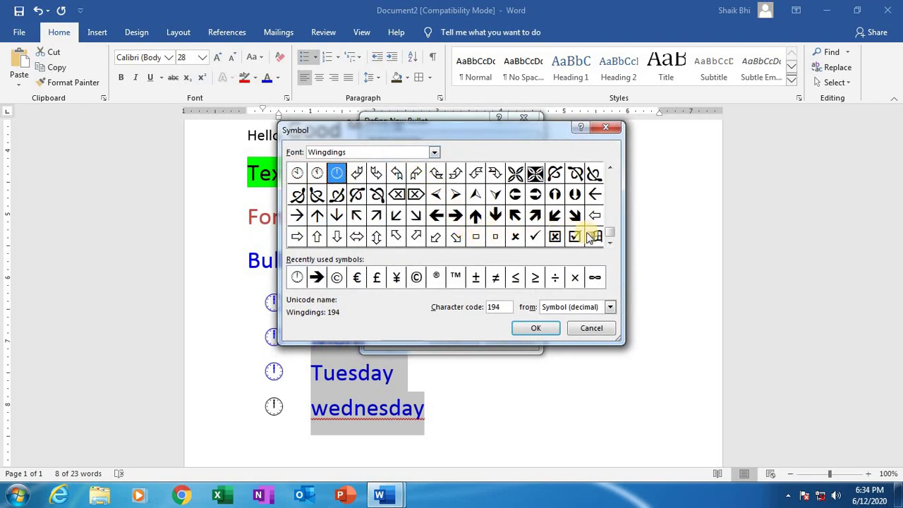
click(610, 168)
click(609, 168)
click(609, 169)
click(610, 168)
click(609, 168)
click(609, 168)
click(609, 169)
click(609, 169)
click(609, 169)
click(610, 168)
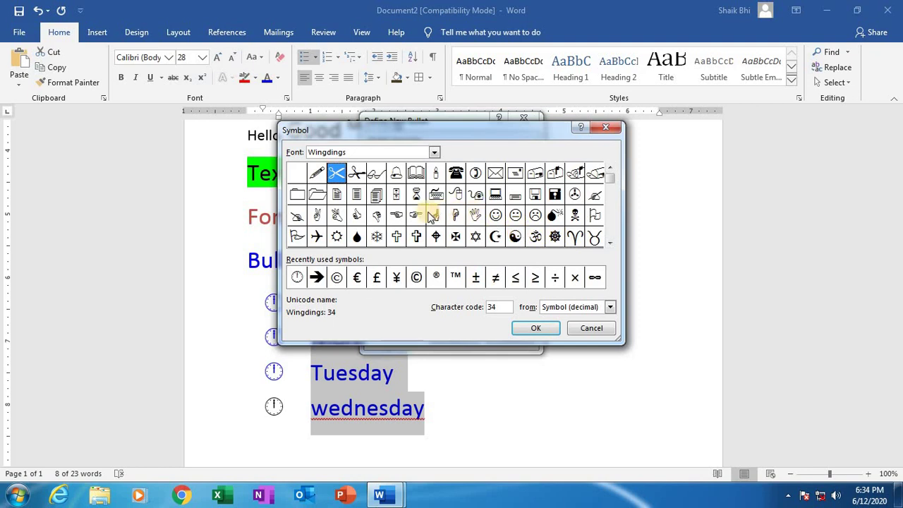
click(376, 174)
click(538, 327)
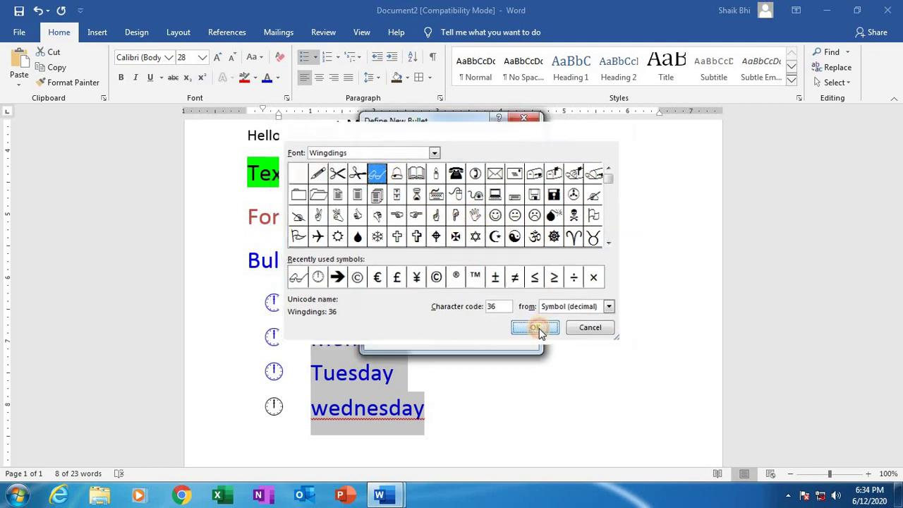
click(468, 337)
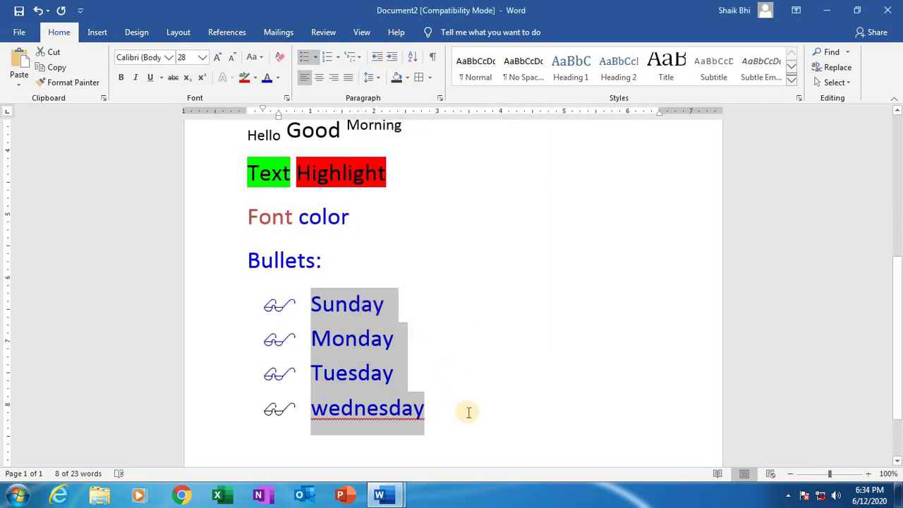
End the bulleted list after Wednesday and add the unbulleted heading "Numbering:" with a new line below it.
click(462, 438)
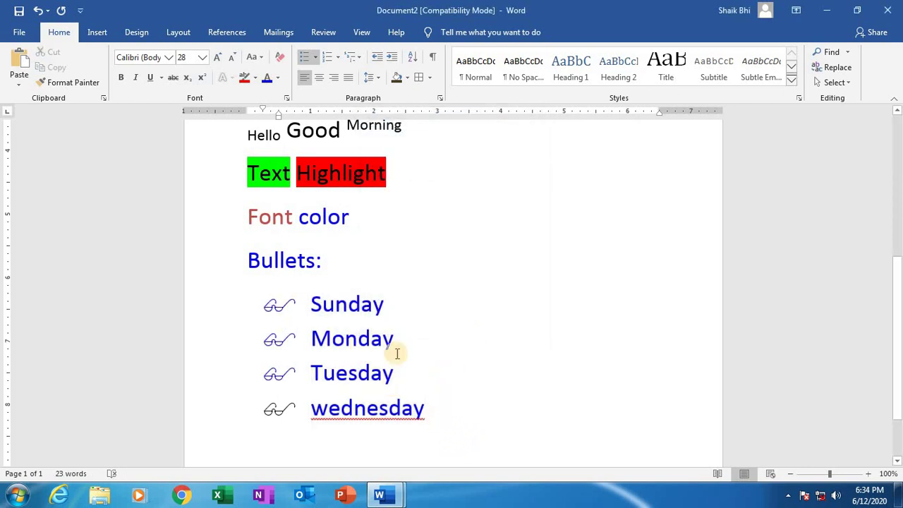
key(Return)
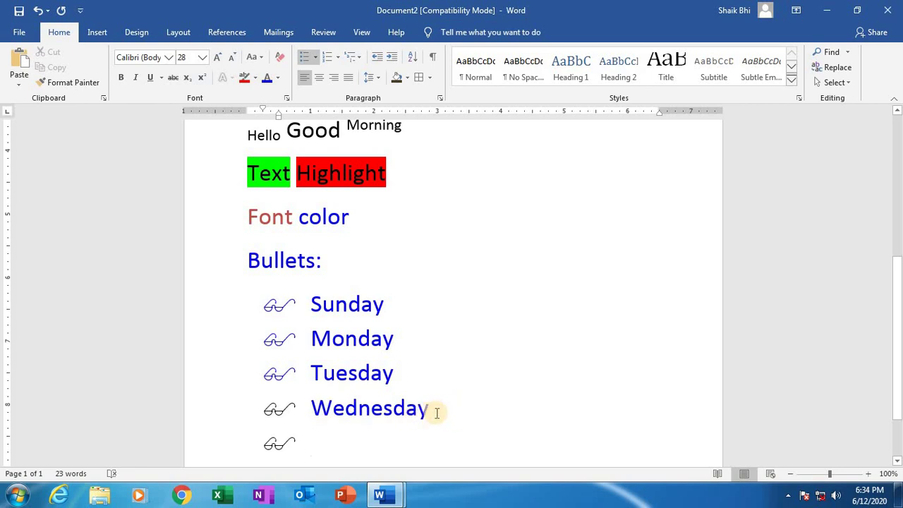
scroll(424, 423, down, 1)
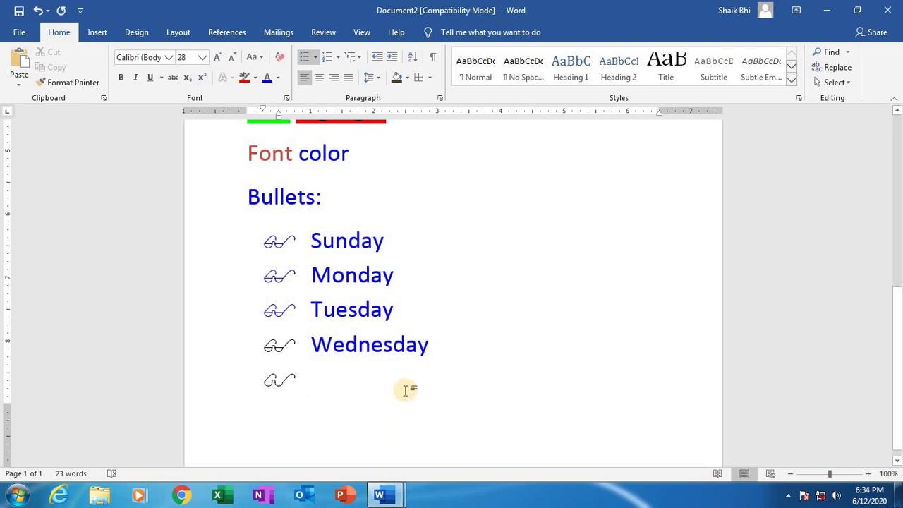
key(Return)
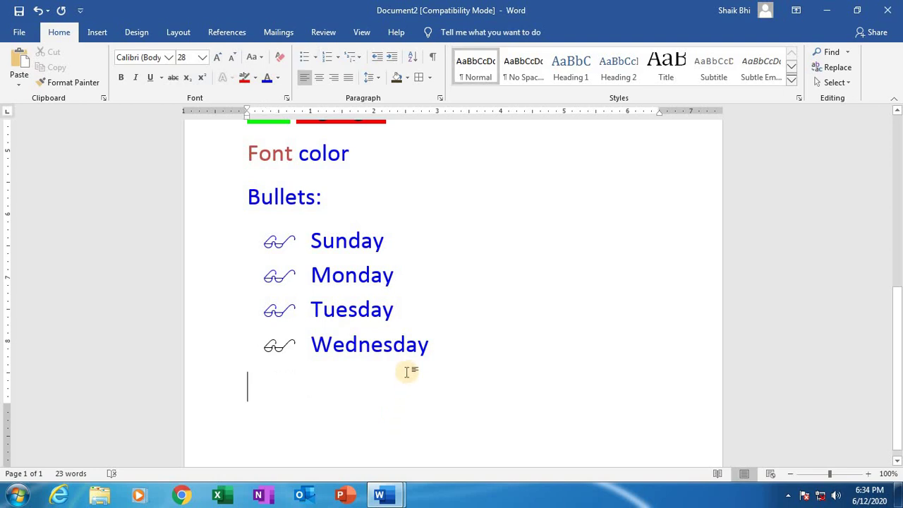
text(Nu)
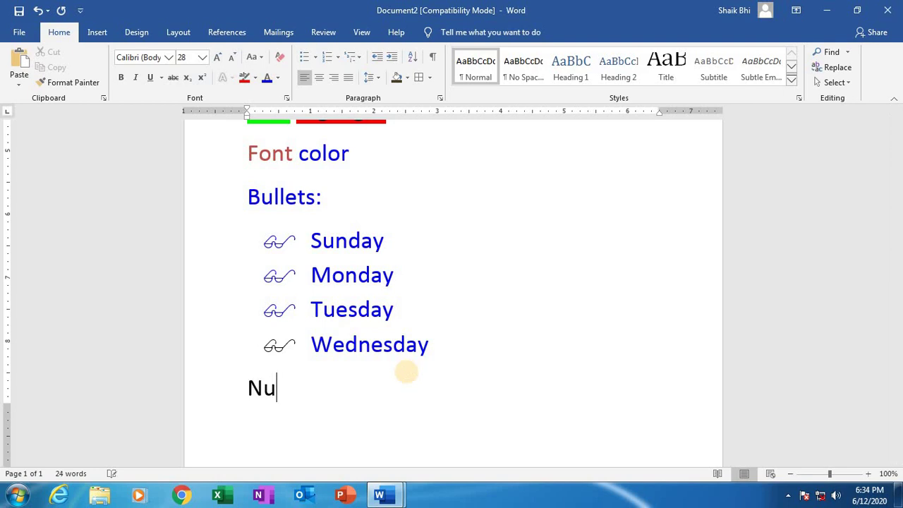
text(mbering)
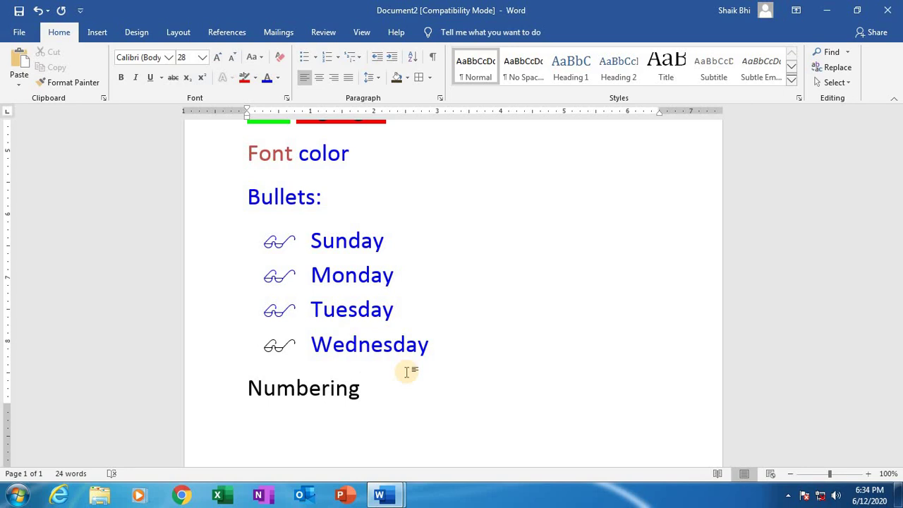
text(:)
key(Return)
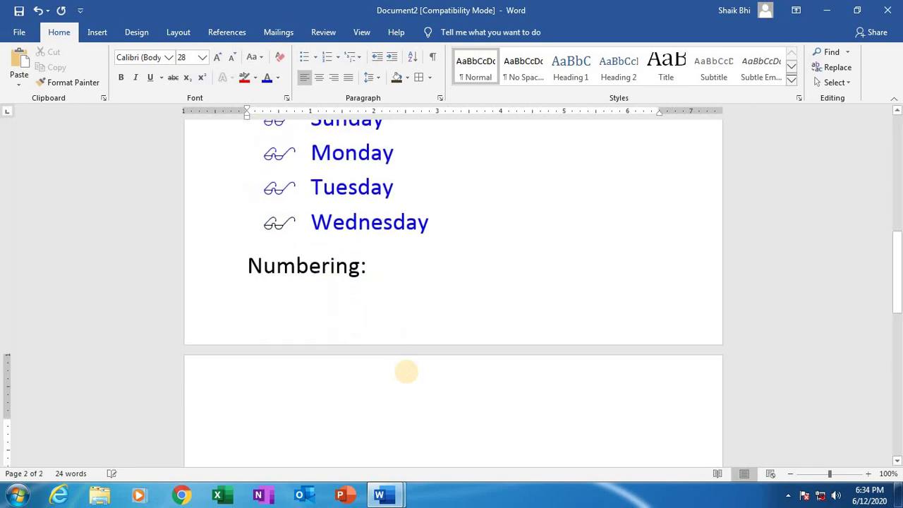
Push the "Numbering:" heading onto the second page with blank lines and delete the extra blank line above it.
click(245, 261)
key(Return)
key(Return)
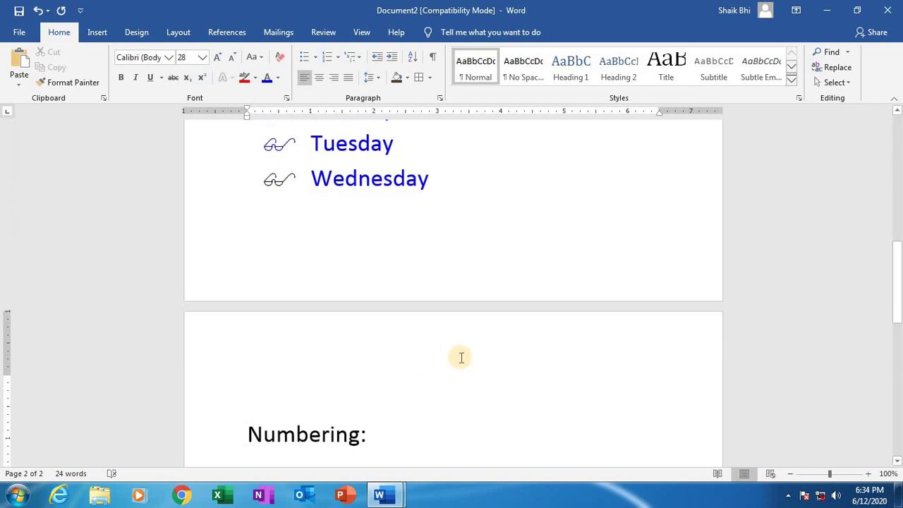
scroll(315, 280, down, 3)
click(242, 238)
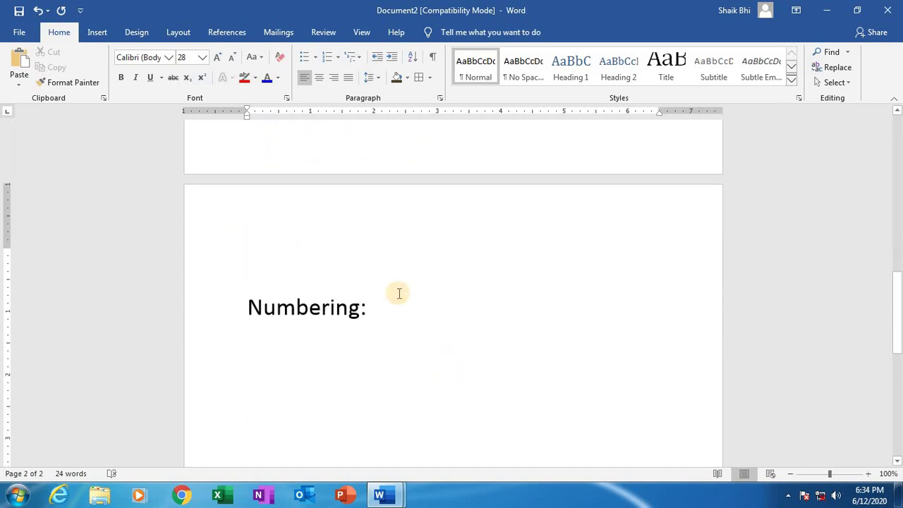
key(Delete)
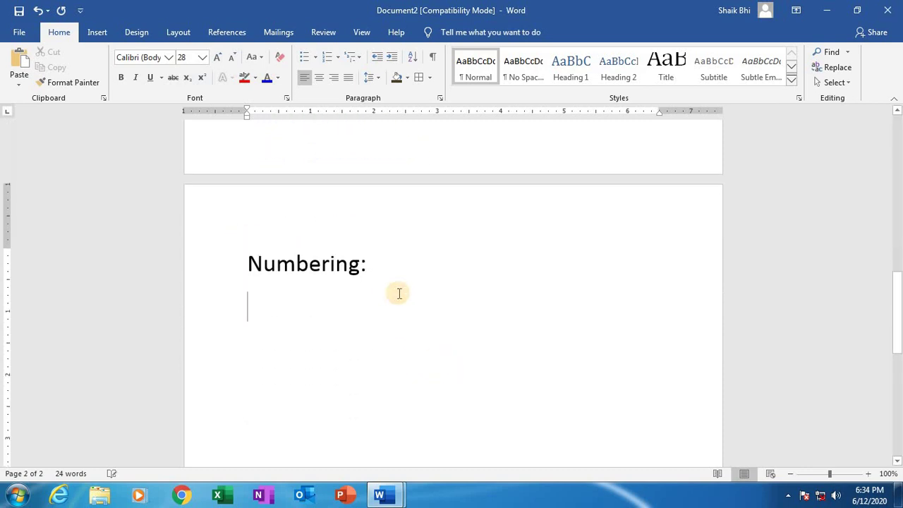
Enter January, February, March, April and May on separate lines below the "Numbering:" heading.
text(J)
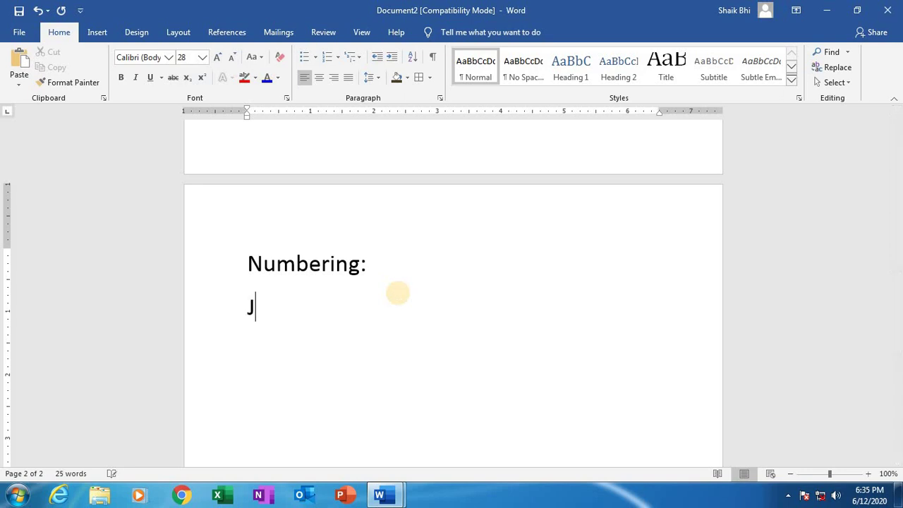
text(anuary Fe)
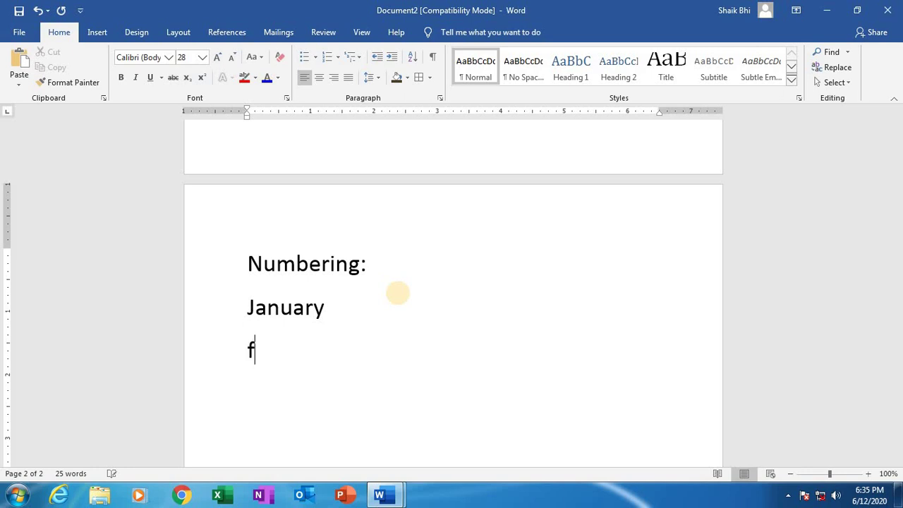
text(bru)
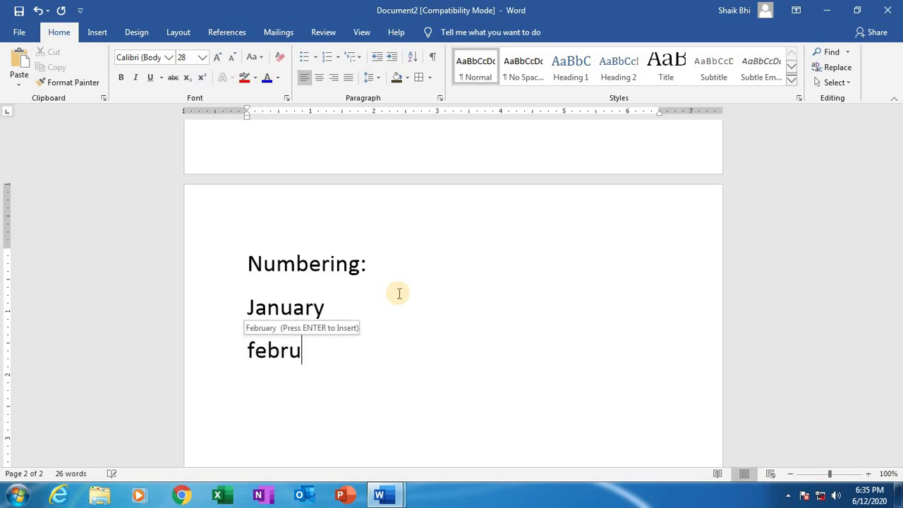
text(ary)
key(Return)
text(march)
key(Return)
text(a)
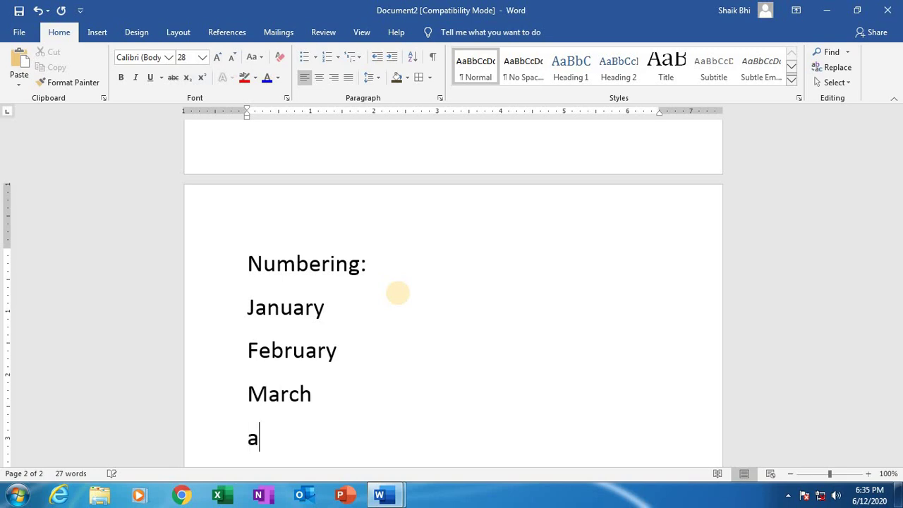
text(pril)
key(Return)
text(may)
key(Return)
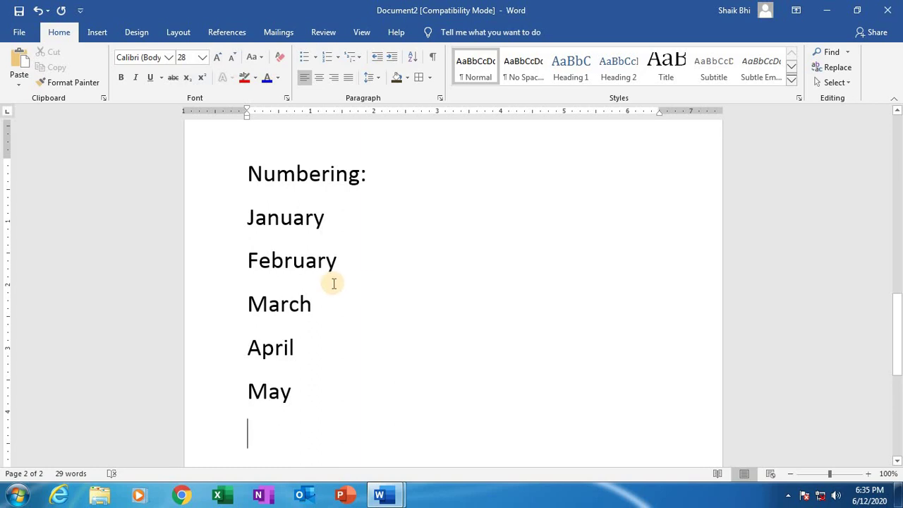
Number the five month lines with the lowercase Roman numeral format (i., ii., iii.) from the numbering library.
click(247, 216)
drag(247, 217, 294, 389)
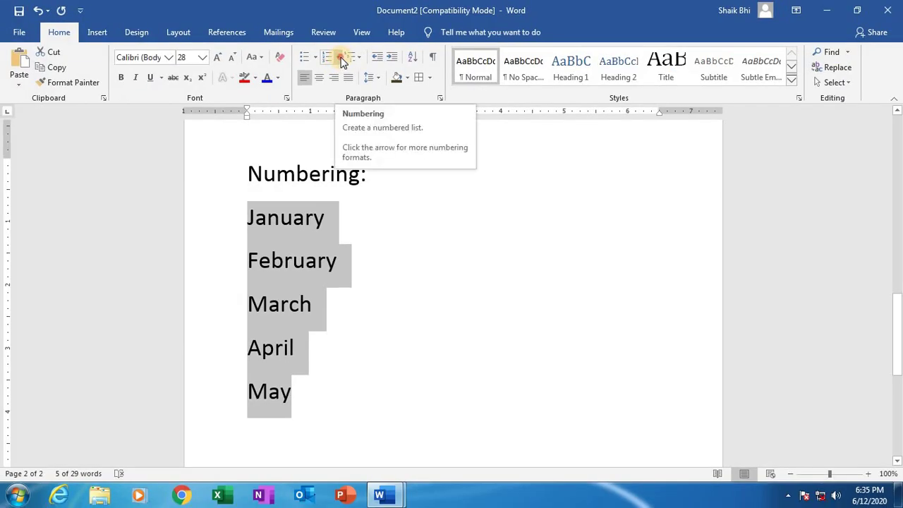
click(339, 113)
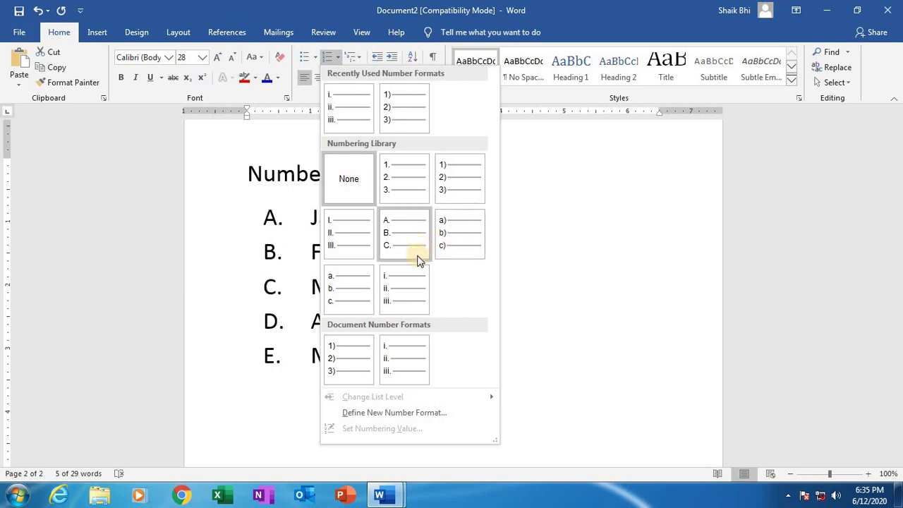
click(413, 282)
click(342, 367)
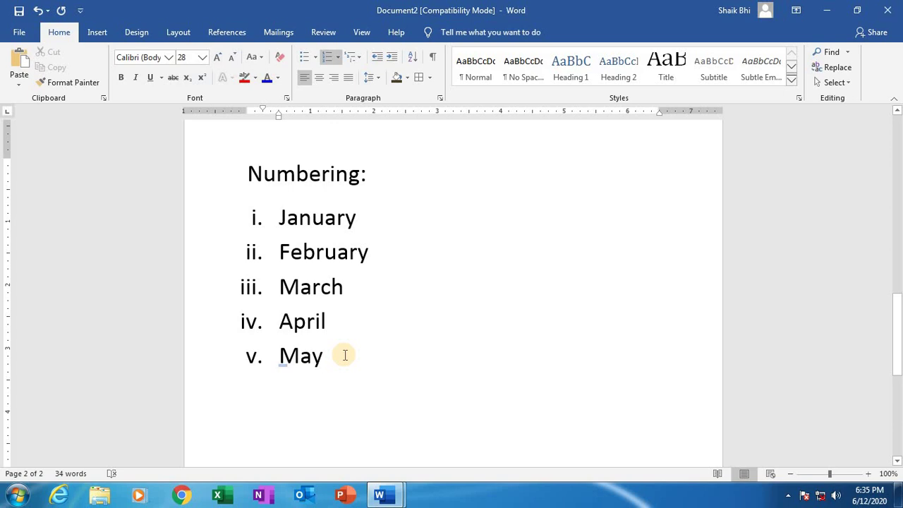
End the numbered list after May and add the heading "Alignments:" with the line "welcome" below it.
key(Return)
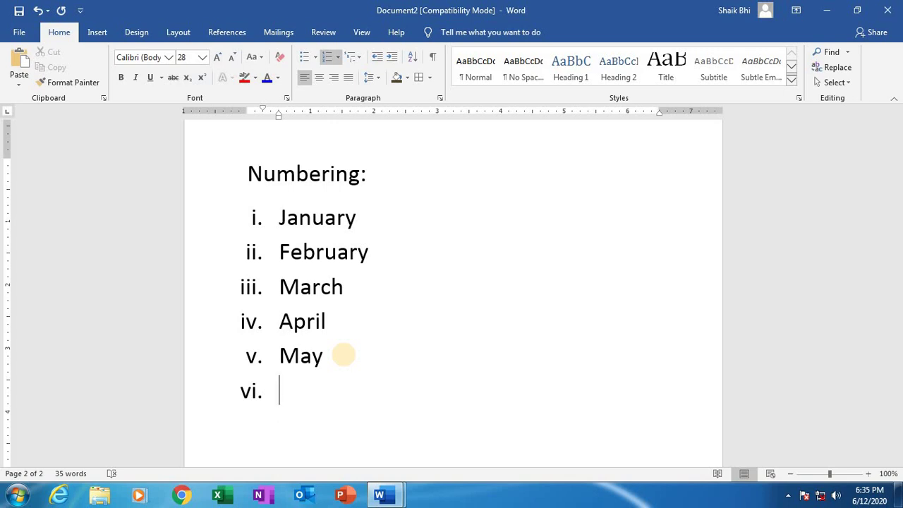
key(Return)
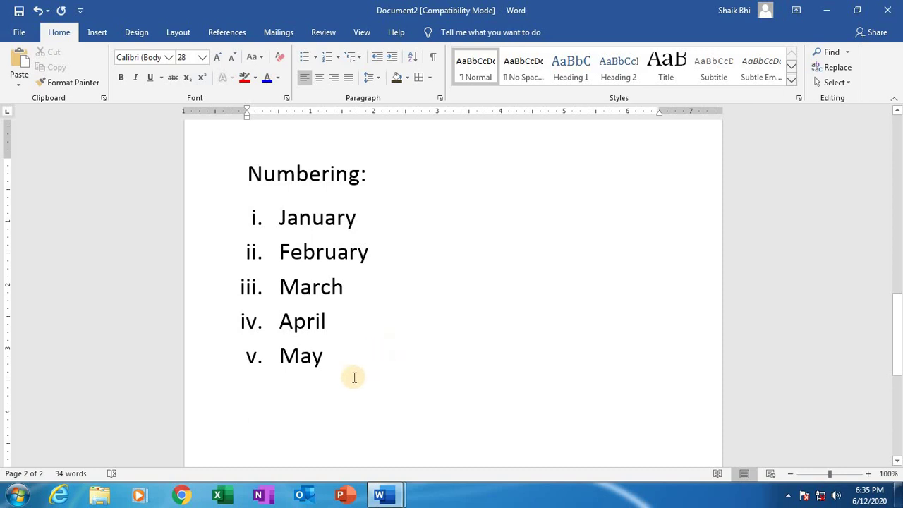
text(A)
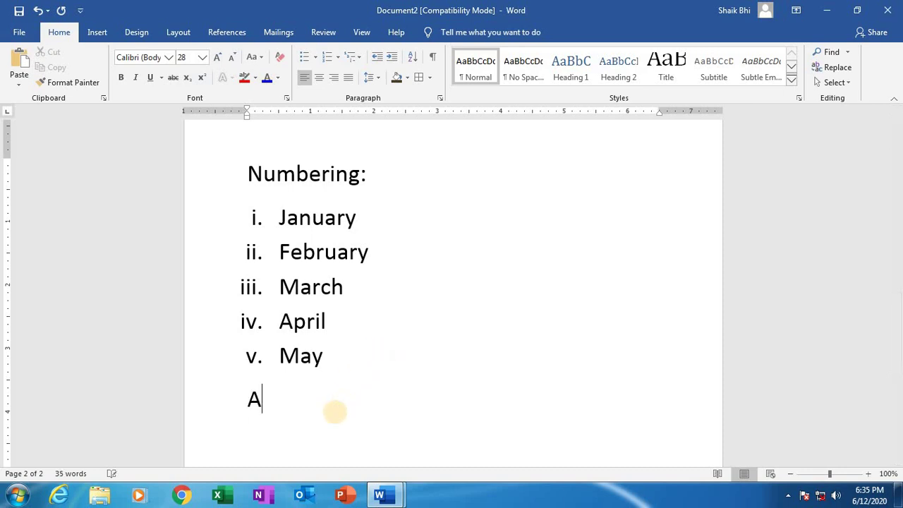
text(lignments:)
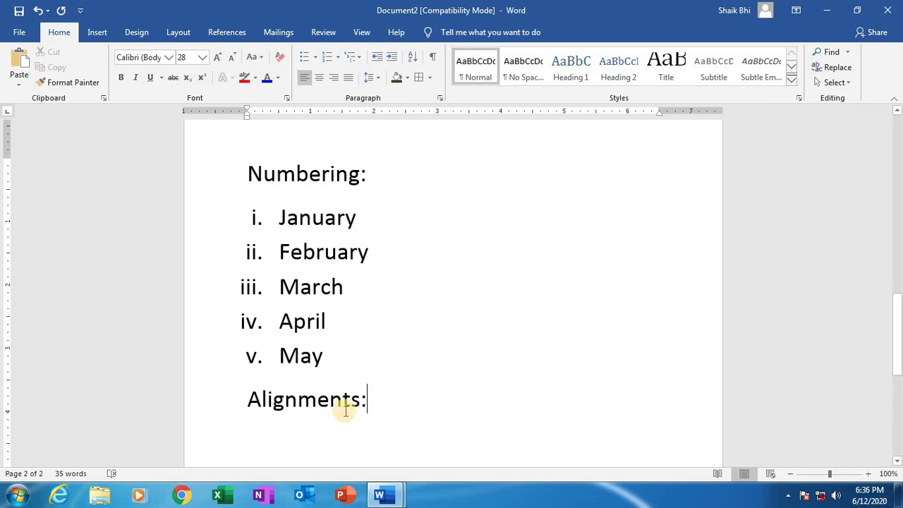
key(Return)
text(welcome)
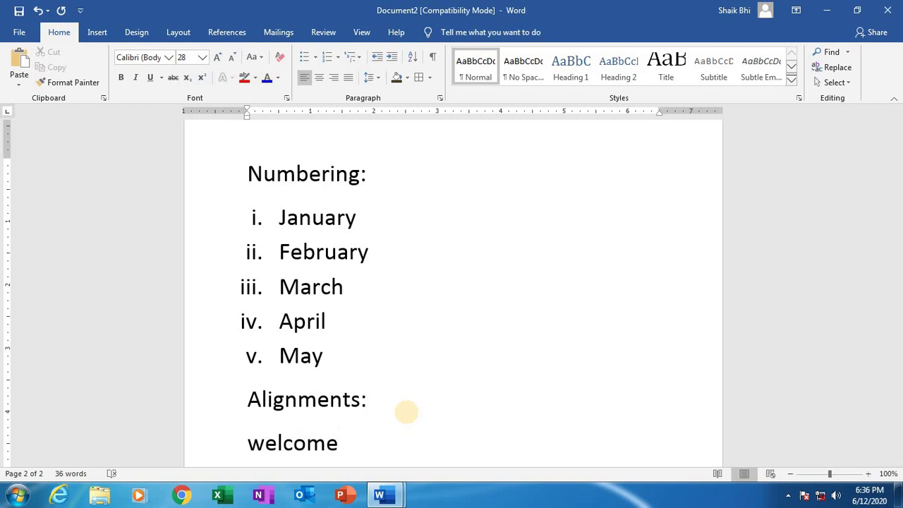
Try center and right alignment on the "welcome" line and finish with it justified.
scroll(343, 423, down, 3)
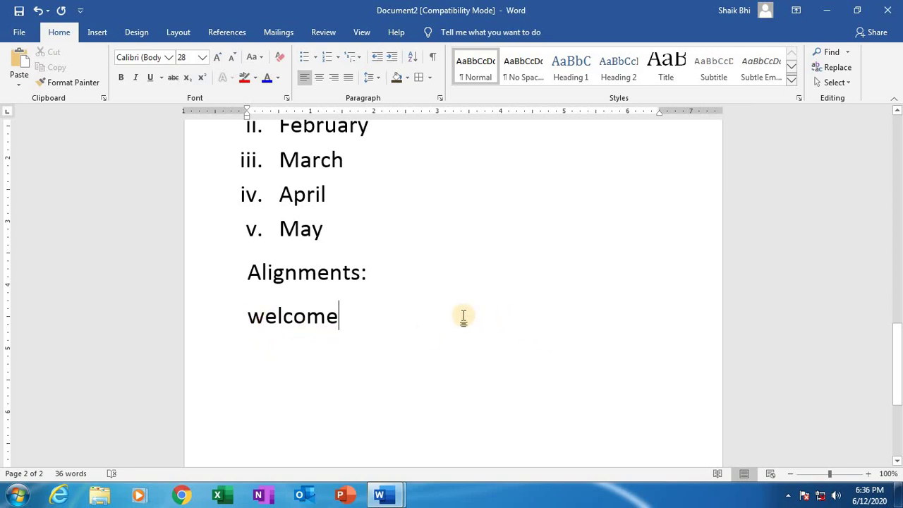
drag(244, 319, 357, 316)
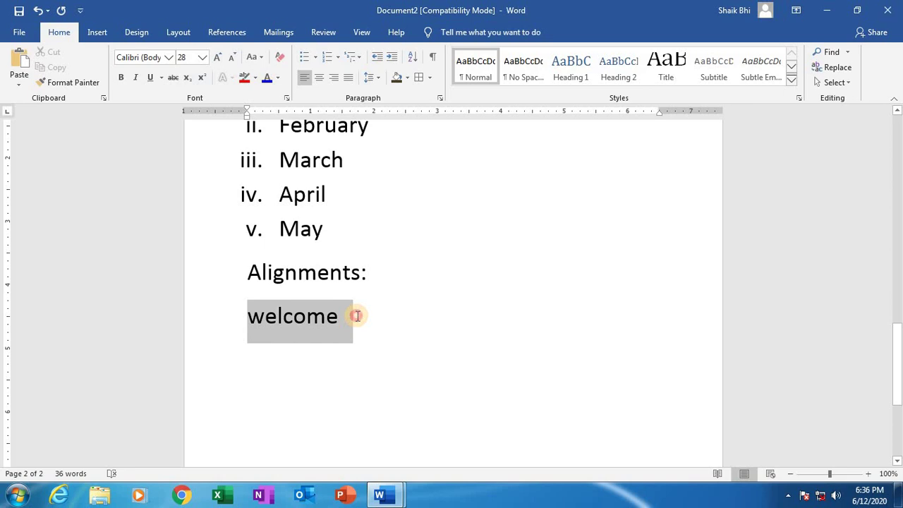
click(321, 79)
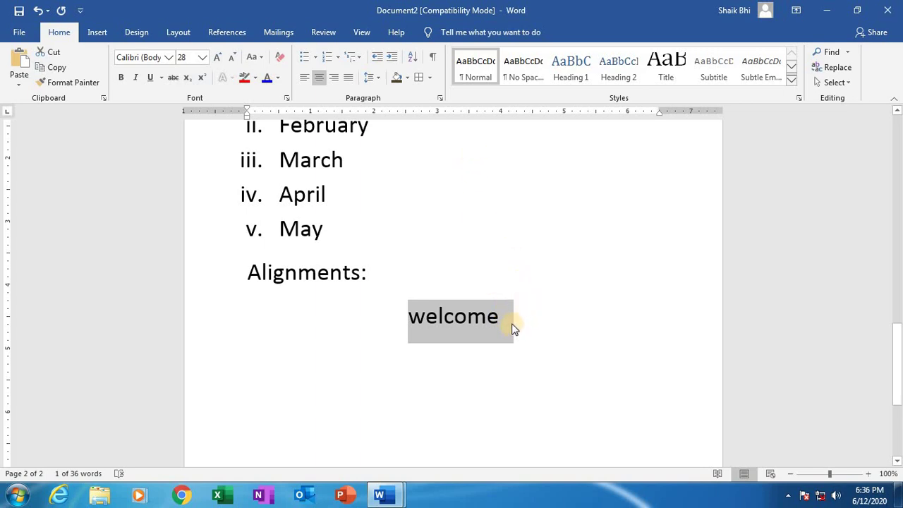
click(336, 79)
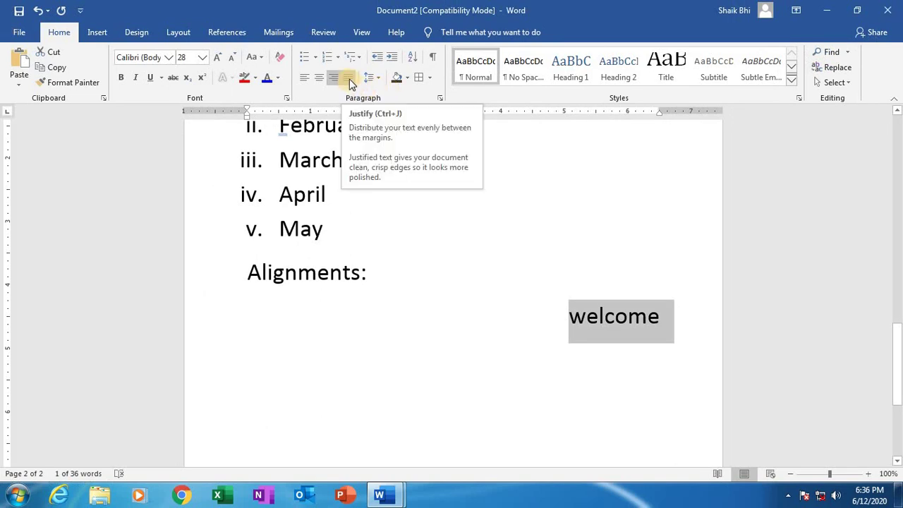
click(350, 79)
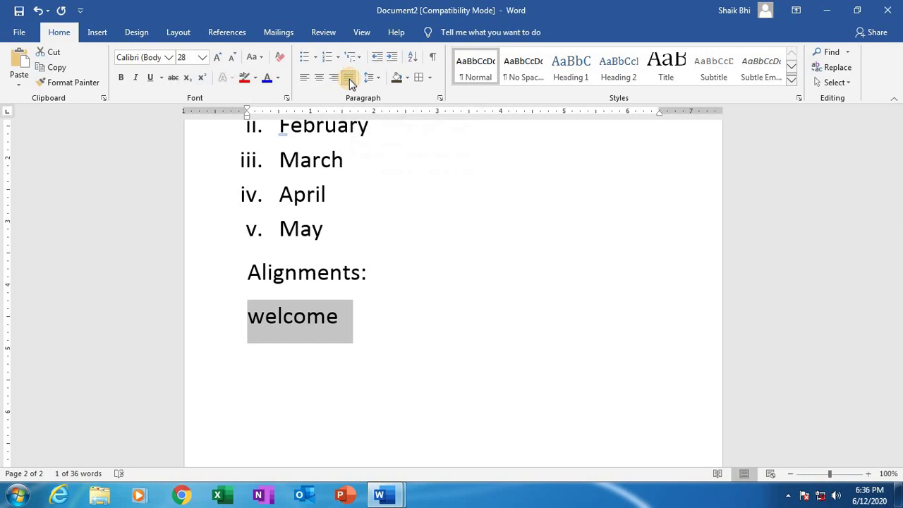
click(345, 324)
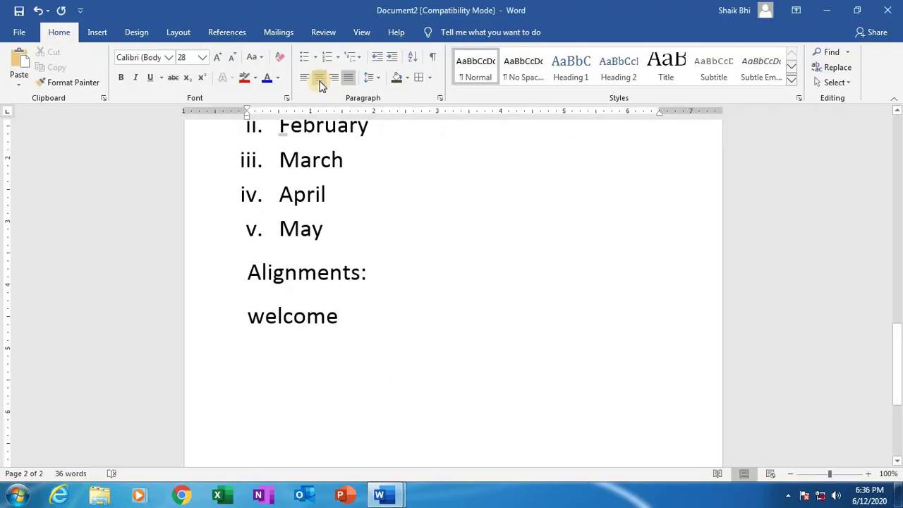
click(319, 80)
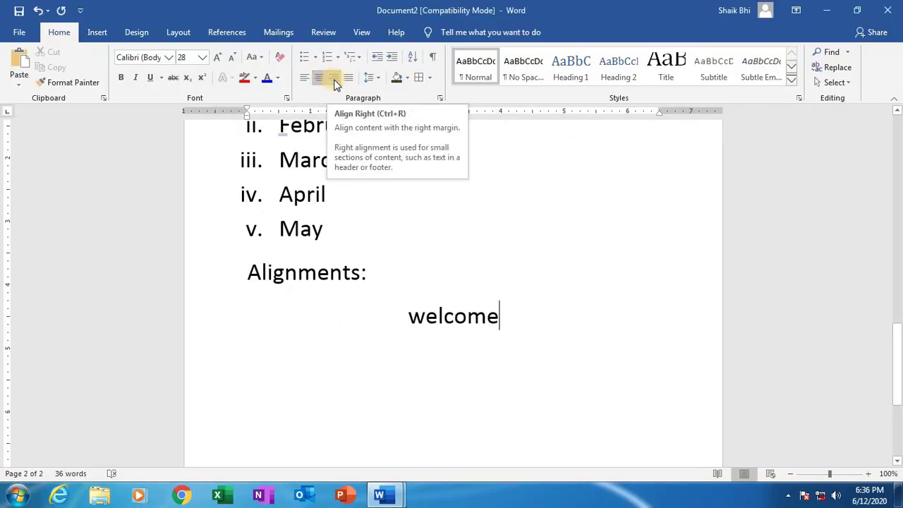
click(335, 83)
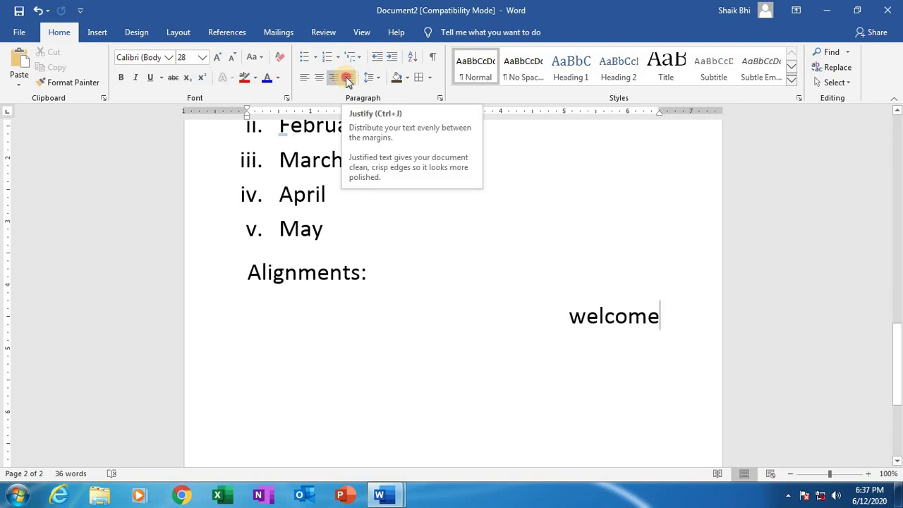
click(347, 77)
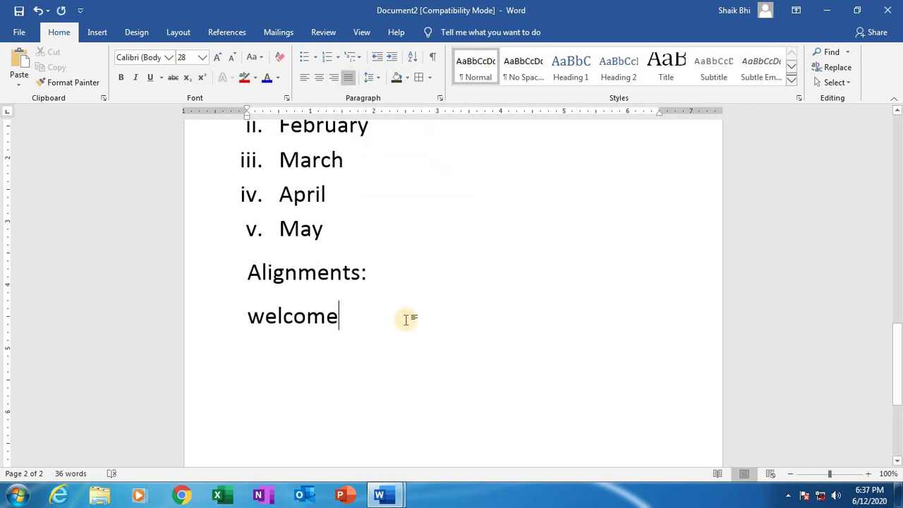
Below the "Welcome" line, enter the alignment shortcut lines "Ctrl+L ---- left" and "Ctrl+E ---- Center".
key(Return)
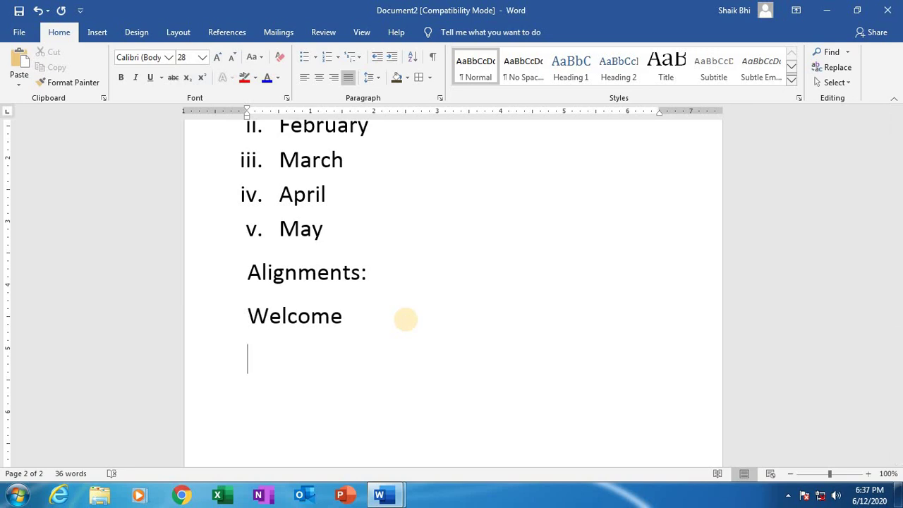
text(ctrl+L )
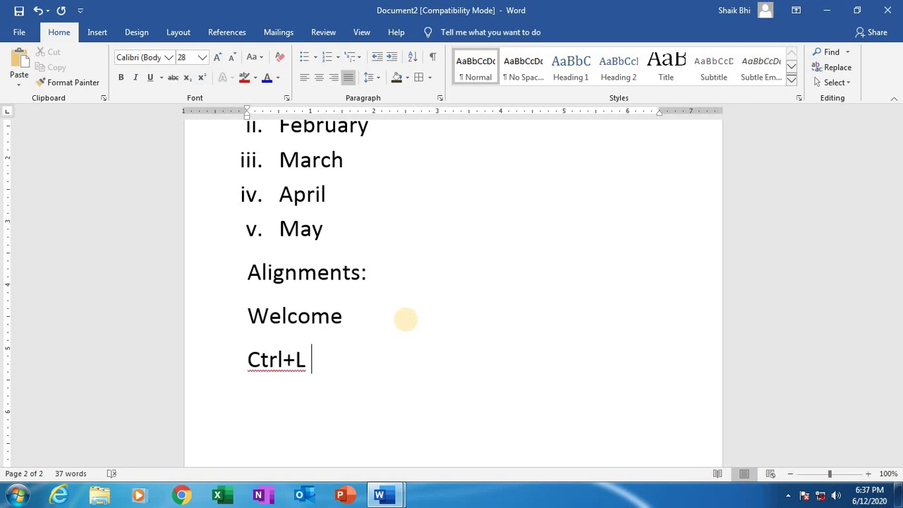
text(---- left )
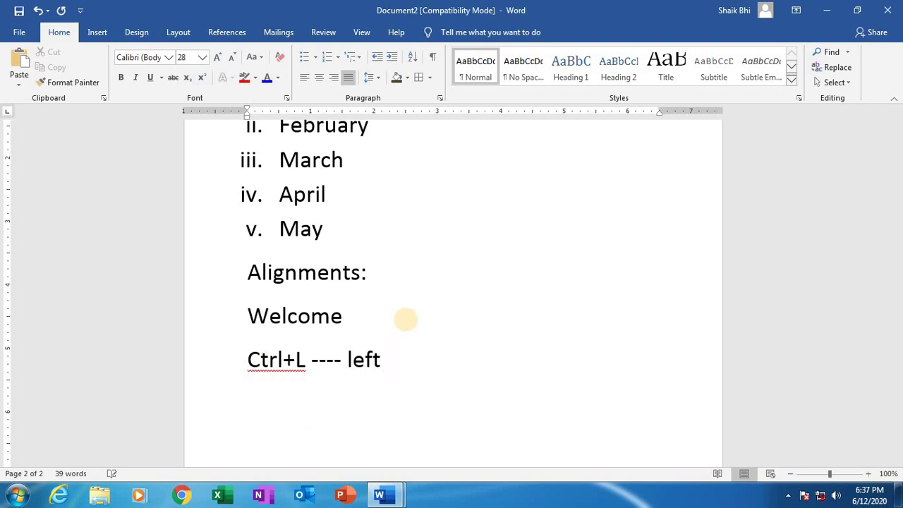
text(Ctrl+E )
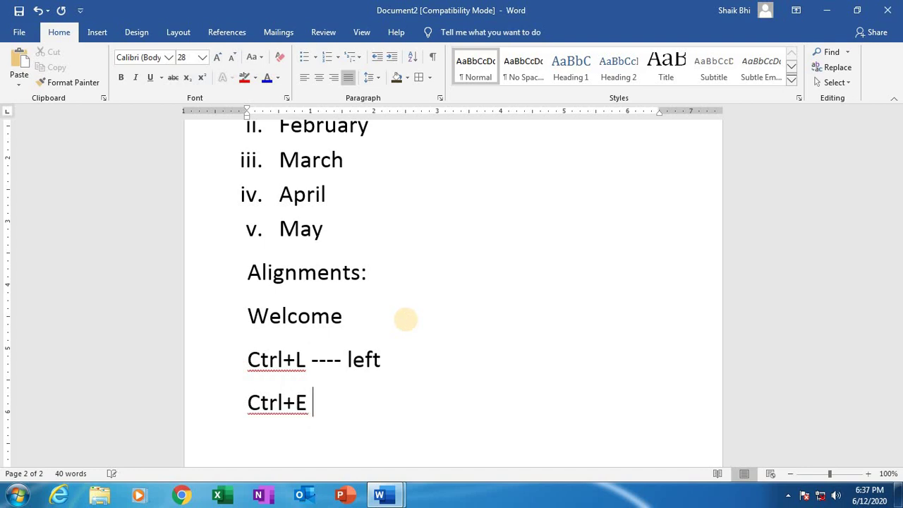
text(---- Center)
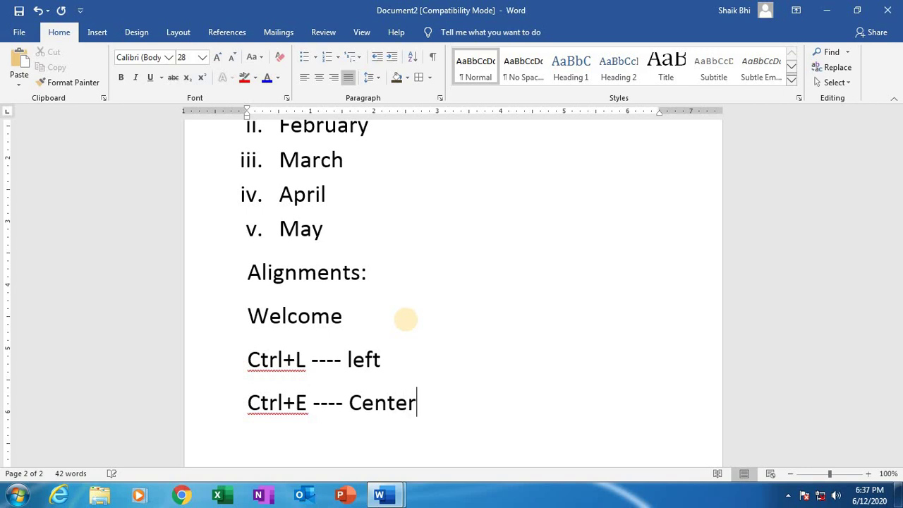
Add the lines "Ctrl+R ---- Right" and "Ctrl+J ----- Justify" to complete the list of alignment shortcuts.
key(Return)
text(Ctrl+R )
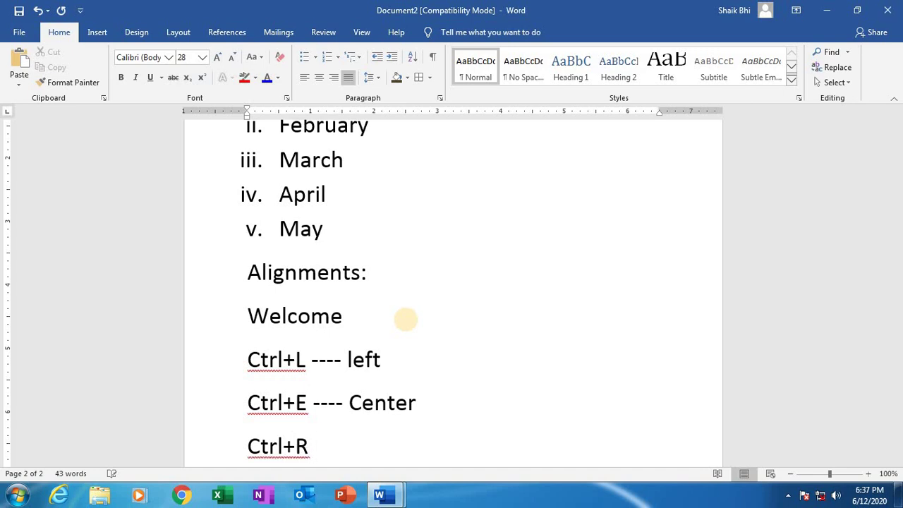
text(---- Right)
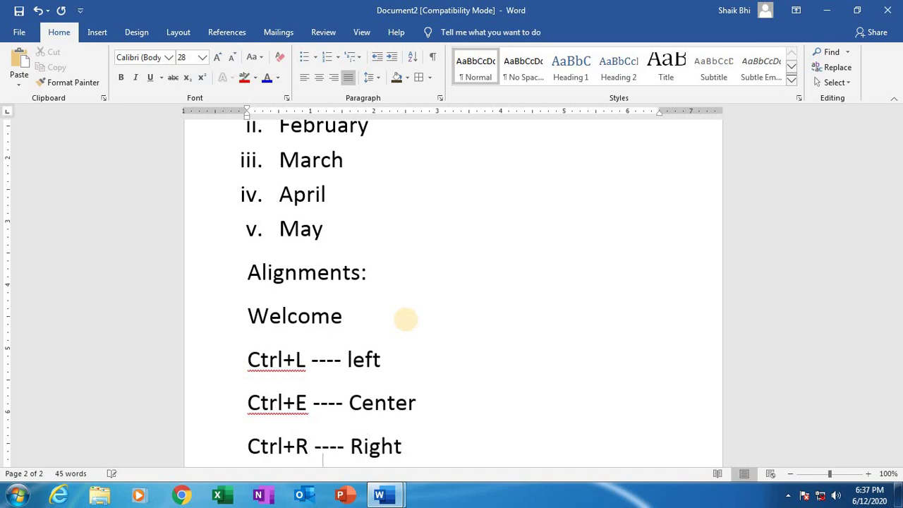
key(Return)
text(Ct)
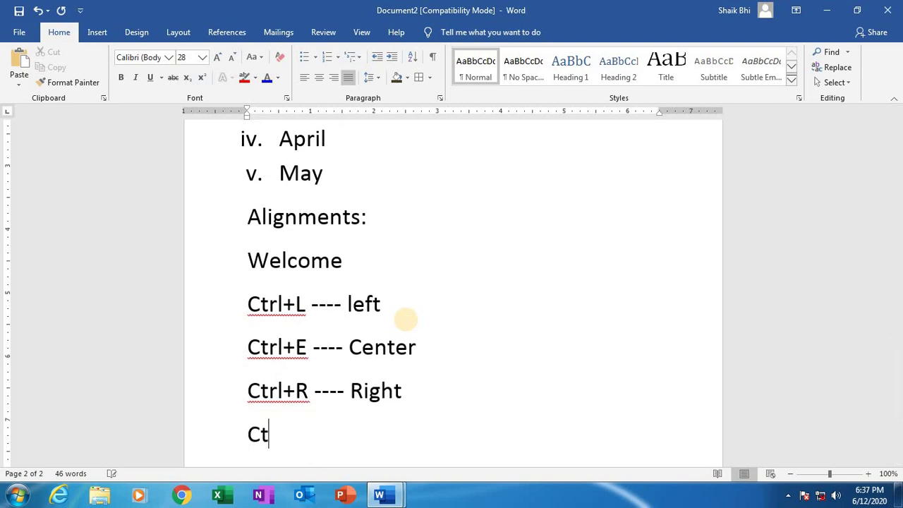
text(rl+J ----- )
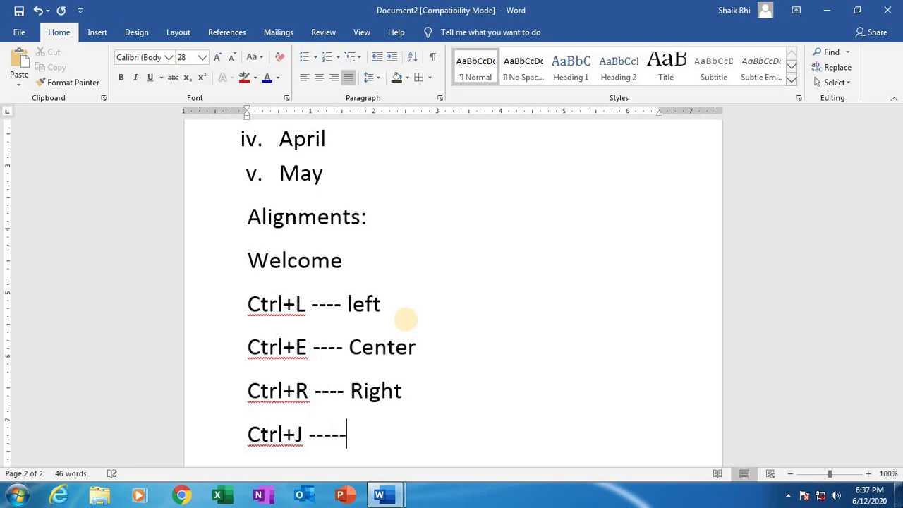
text(Justify)
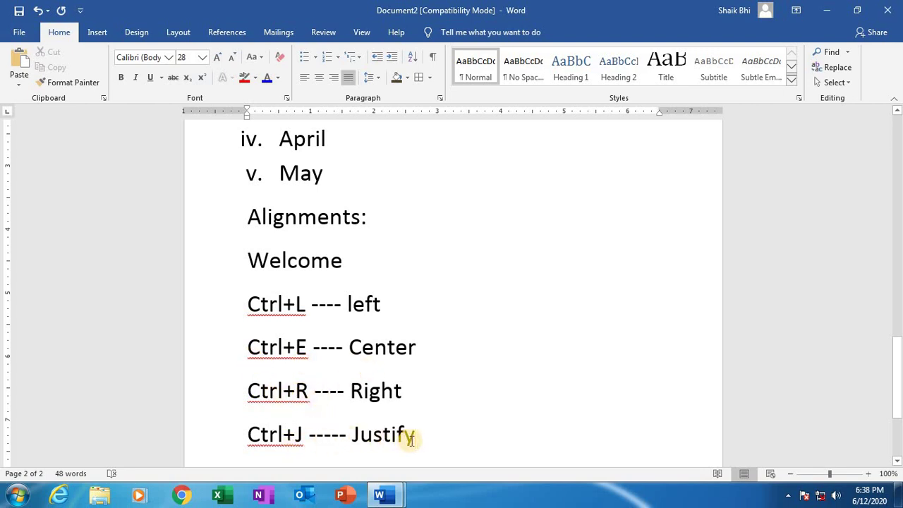
Below the Justify shortcut line, add the heading "Line Spacing:" with the line "Sunday" under it.
scroll(412, 434, down, 3)
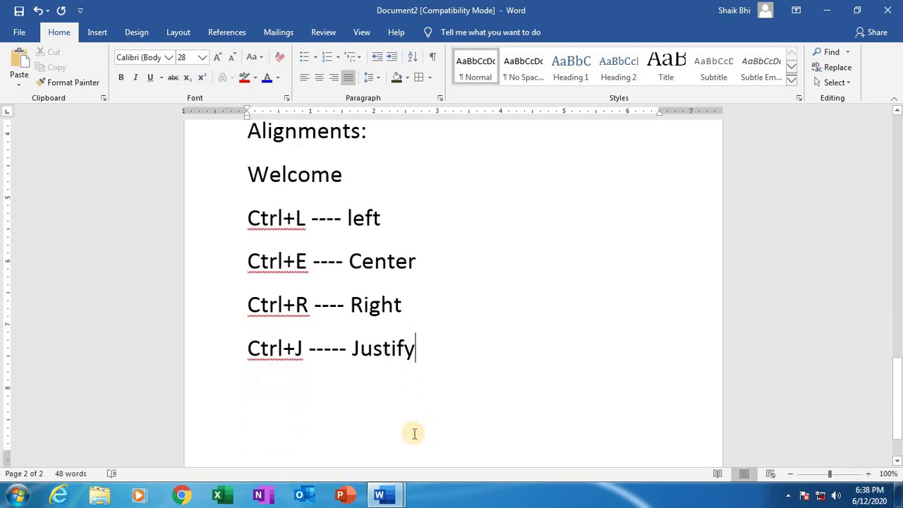
key(Return)
text(Line Spacin)
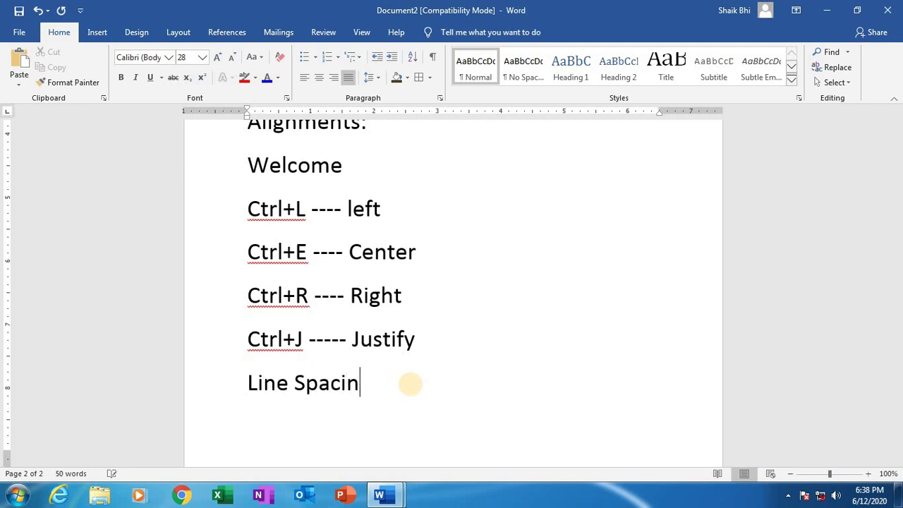
text(g:)
key(Return)
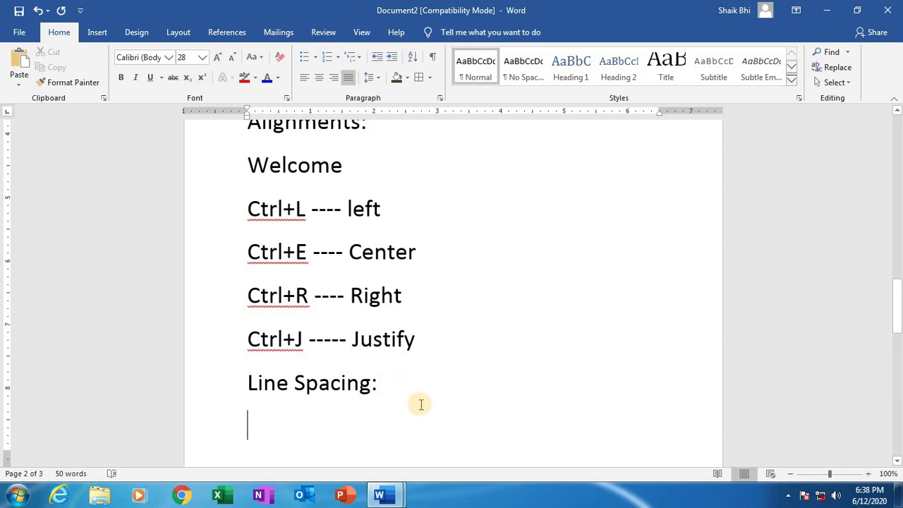
text(sun)
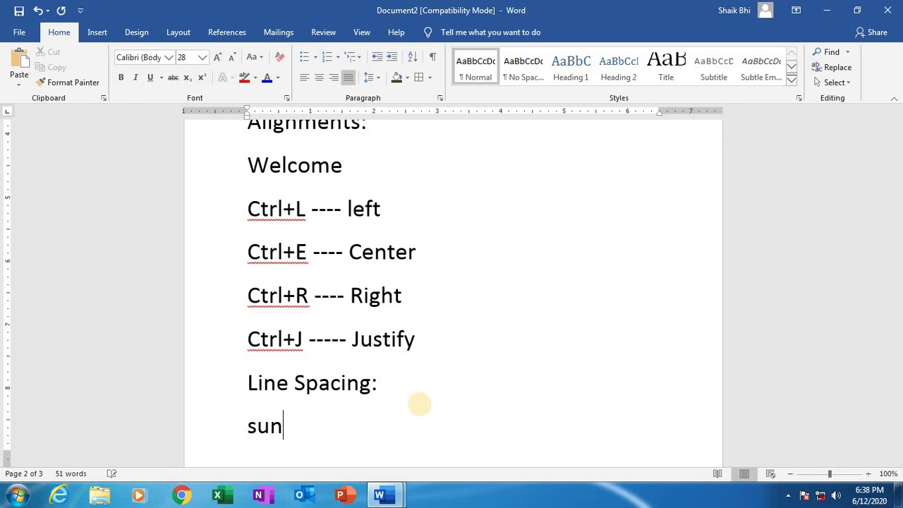
text(day)
key(Return)
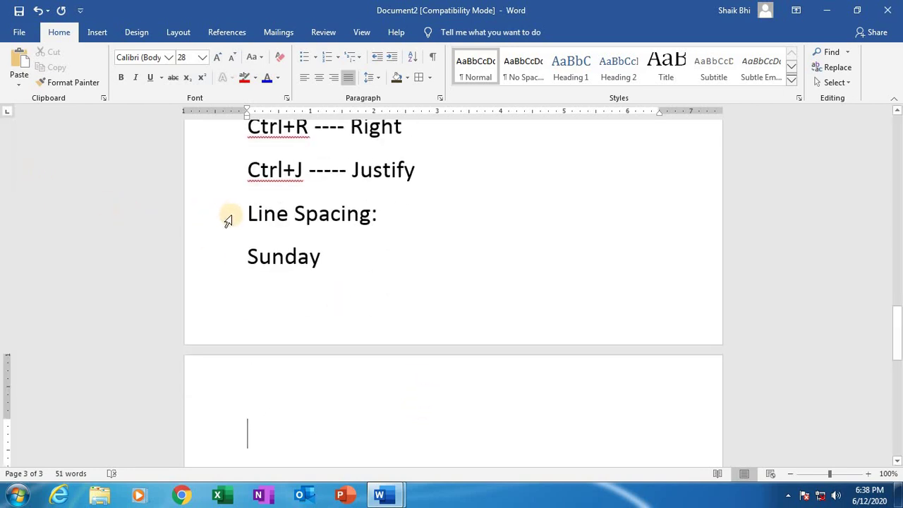
Insert two blank lines before the "Line Spacing:" heading to move it onto the next page.
click(248, 213)
key(Return)
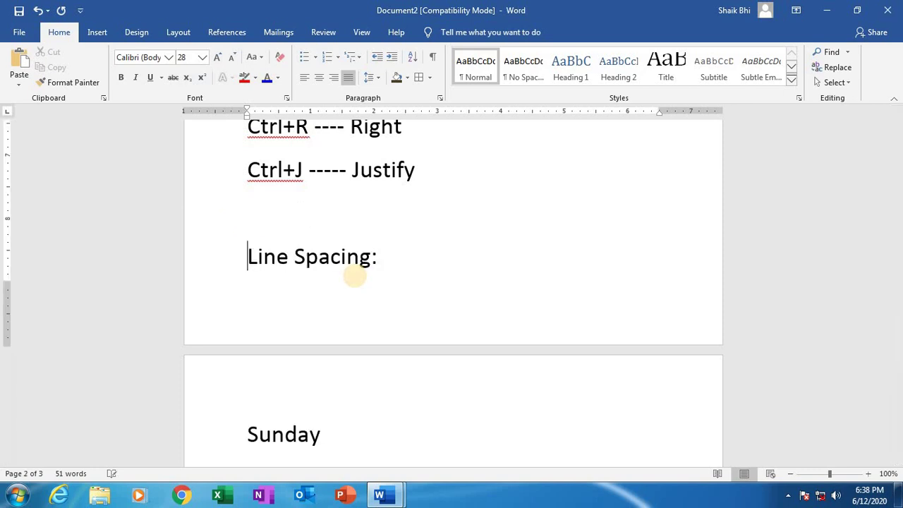
key(Return)
scroll(324, 276, down, 2)
scroll(325, 277, down, 3)
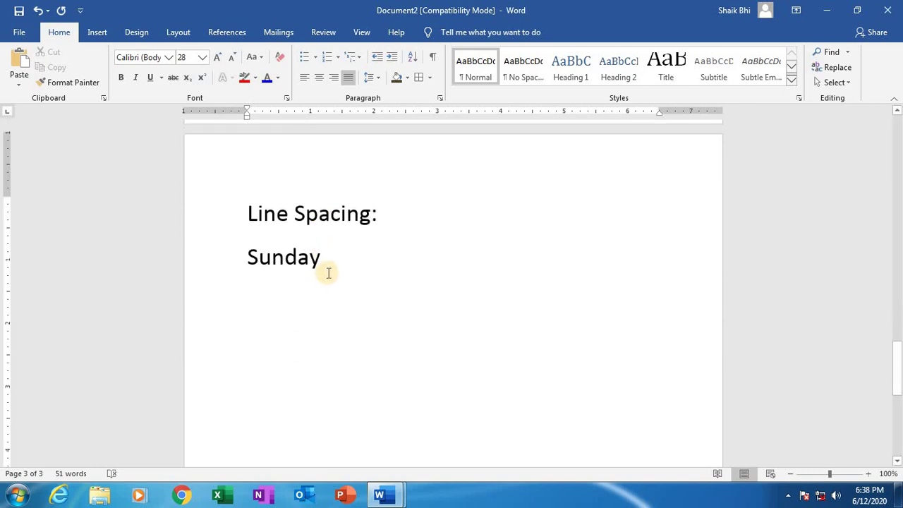
Enter Monday, Tuesday and Wednesday on separate lines below "Sunday".
click(327, 259)
key(Return)
text(monday)
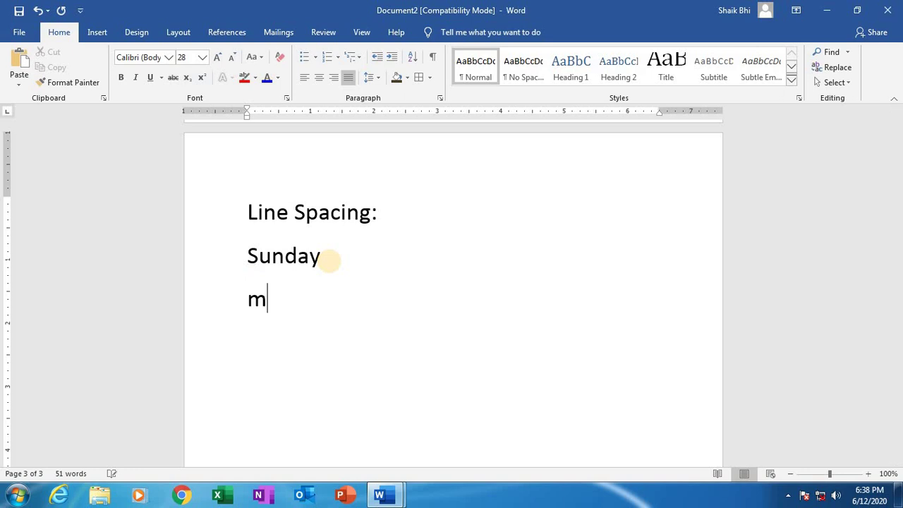
key(Return)
text(tuesday)
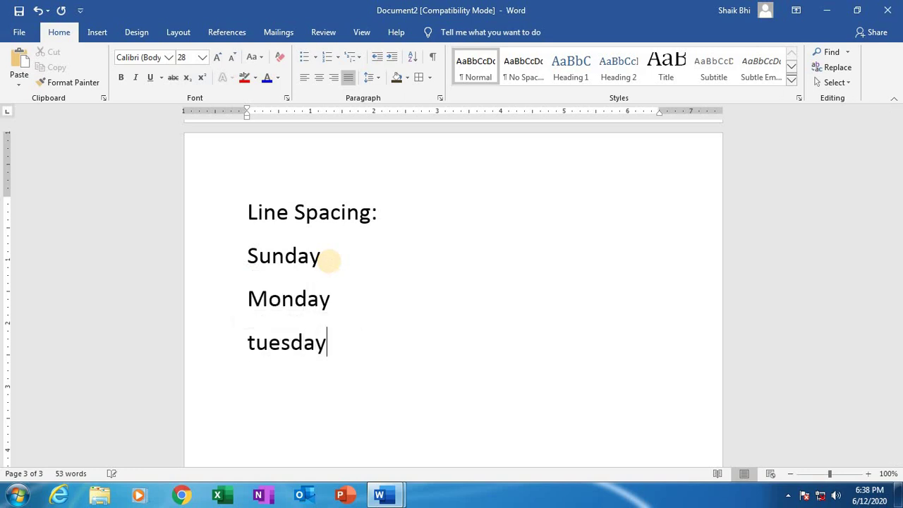
key(Return)
text(wednes)
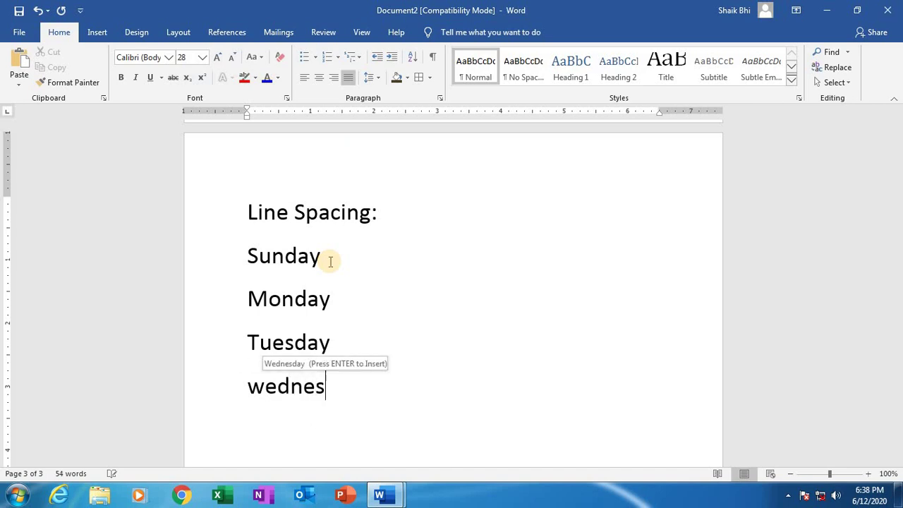
text(dat)
key(BackSpace)
text(y)
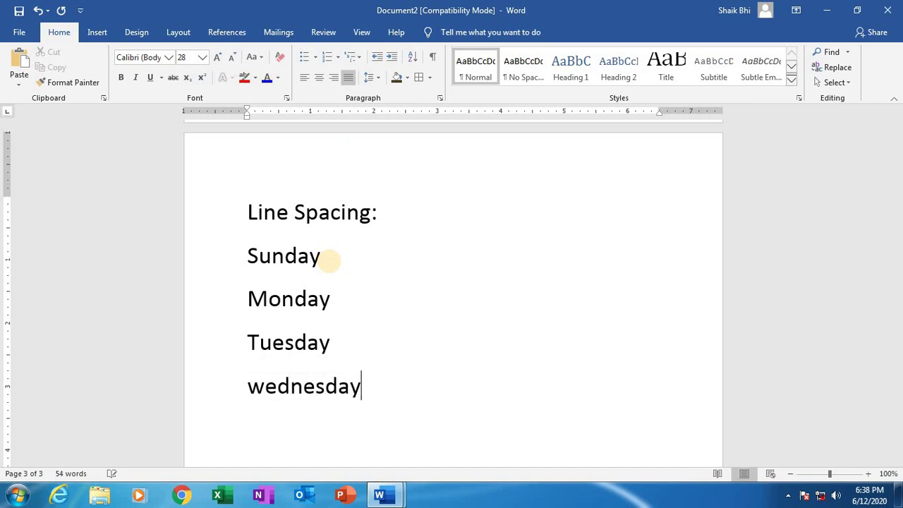
key(Return)
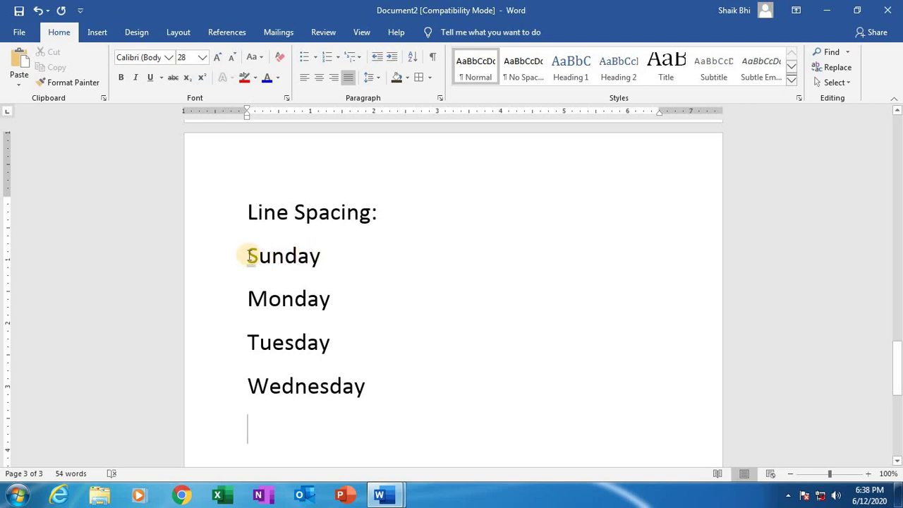
Set the line spacing of the four weekday lines, Sunday to Wednesday, to 3.0.
drag(248, 255, 334, 395)
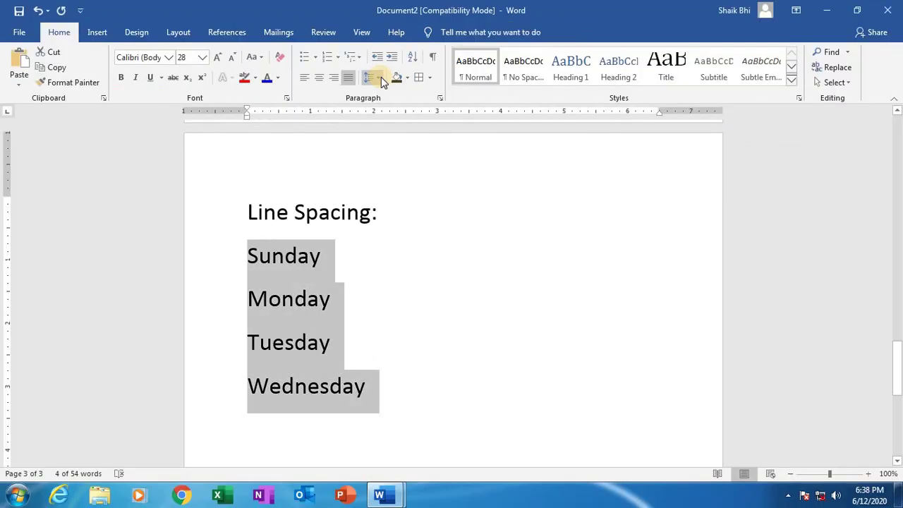
click(376, 78)
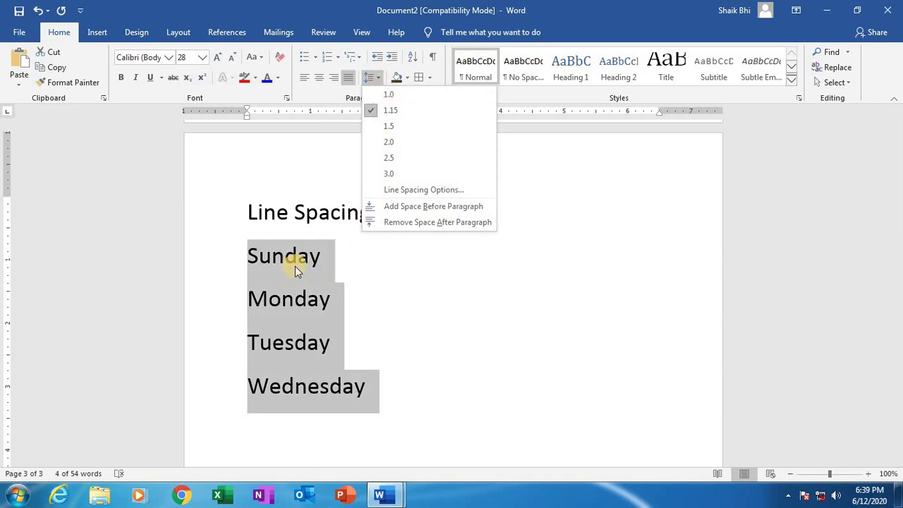
click(413, 173)
scroll(423, 305, down, 5)
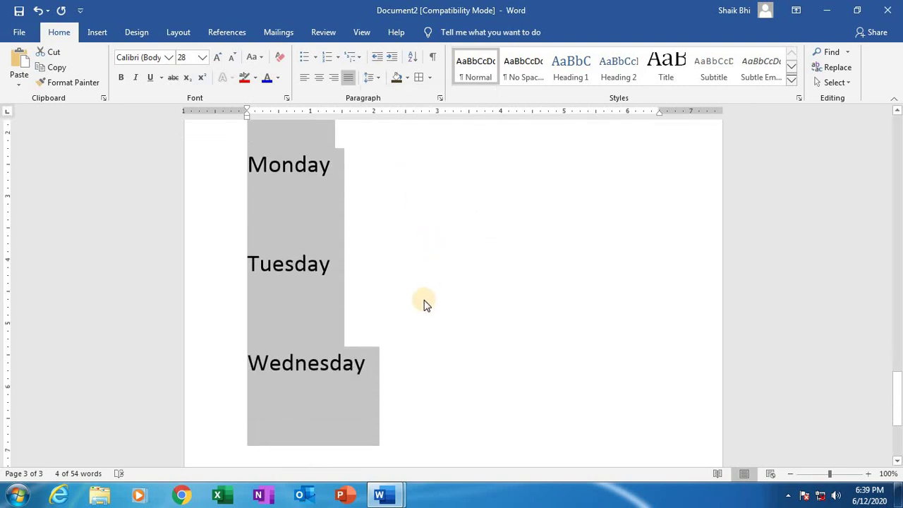
scroll(408, 308, up, 3)
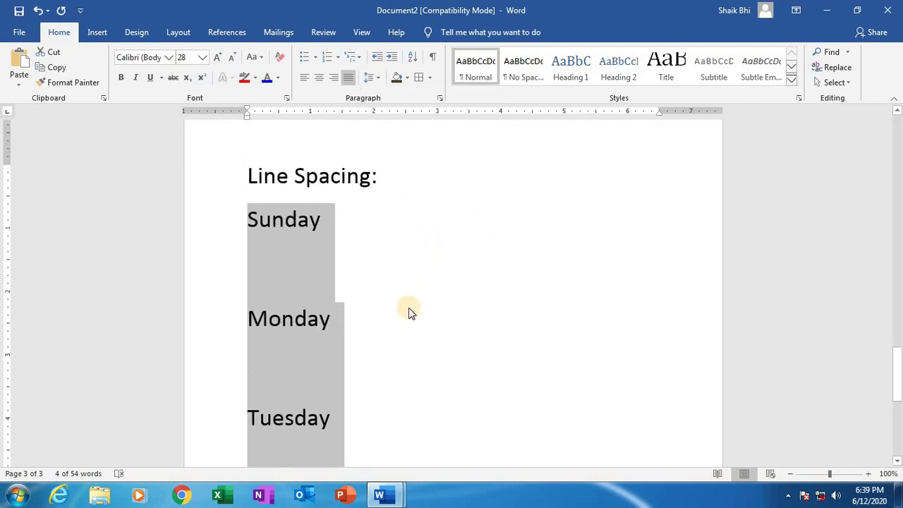
click(327, 230)
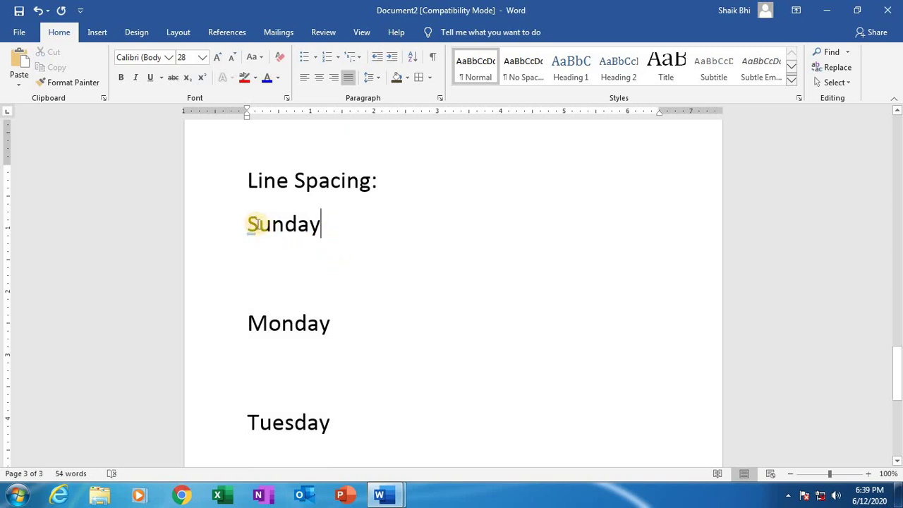
Set the line spacing of the weekday lines from Sunday to Wednesday to 1.0.
drag(252, 225, 378, 395)
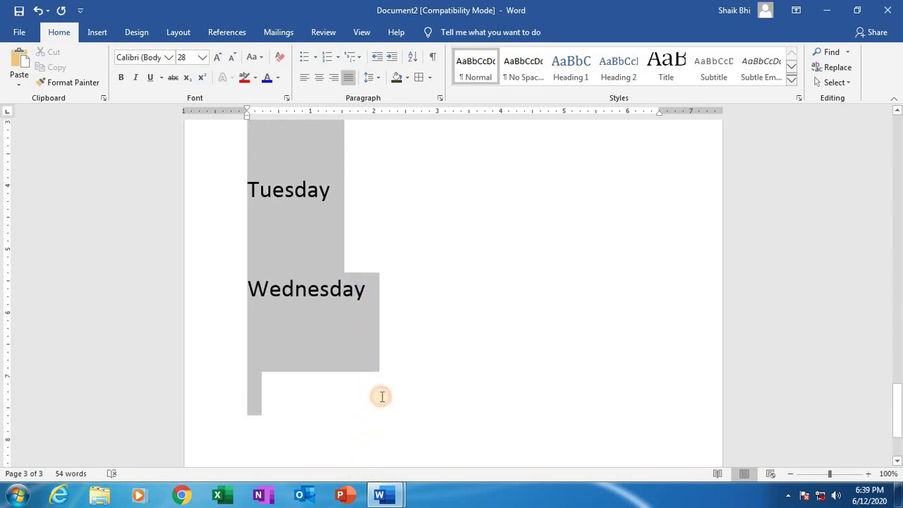
scroll(392, 346, up, 3)
click(377, 77)
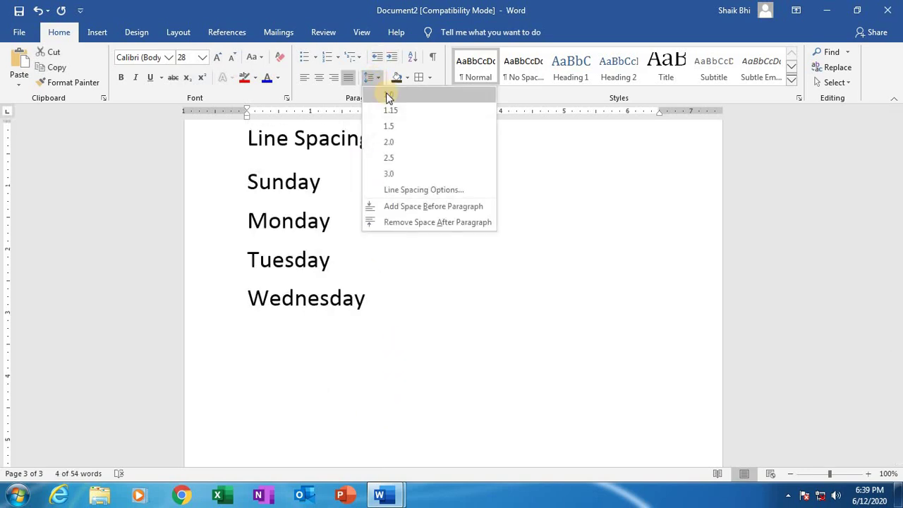
click(388, 97)
click(393, 269)
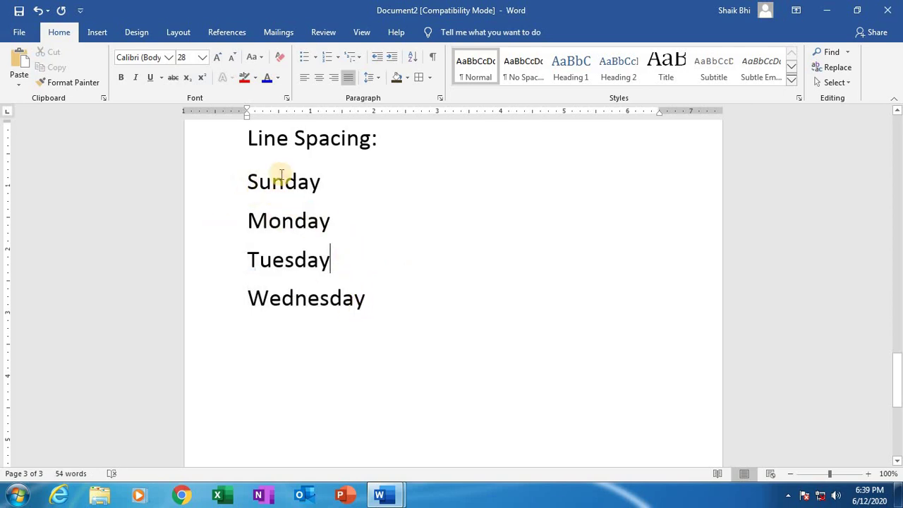
Add the heading "Indents:" below Wednesday, with a blank line above it and a new empty line under it.
click(392, 309)
key(Return)
text(Indent)
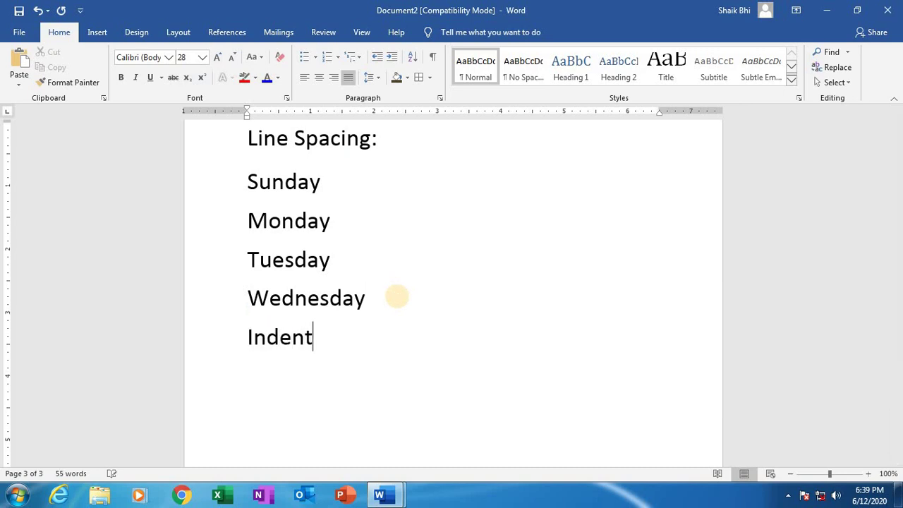
text(s:)
click(244, 342)
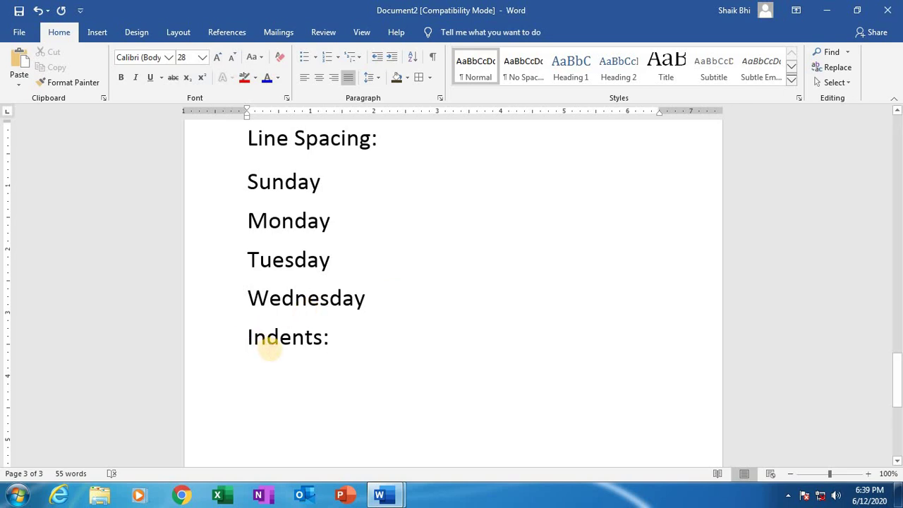
key(Return)
click(337, 374)
key(Return)
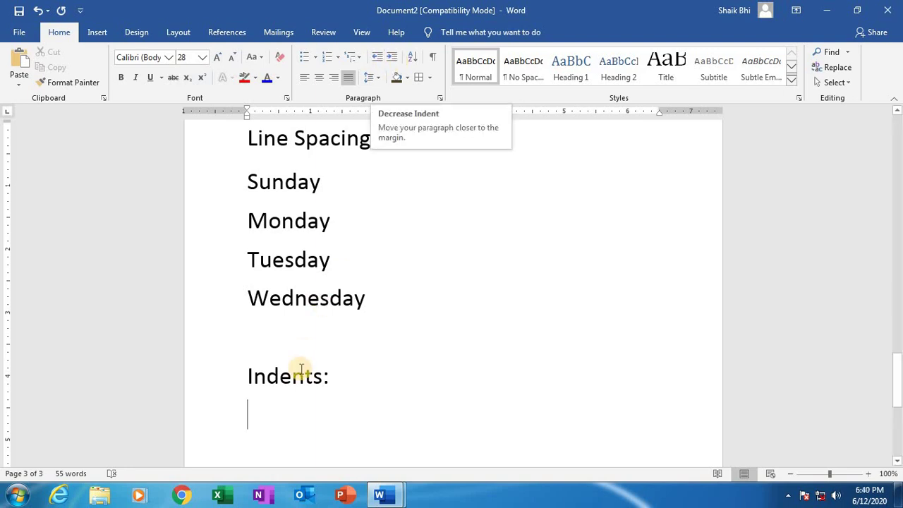
Increase the indent of the weekday lines from Sunday to Wednesday by one level and decrease it again.
click(245, 379)
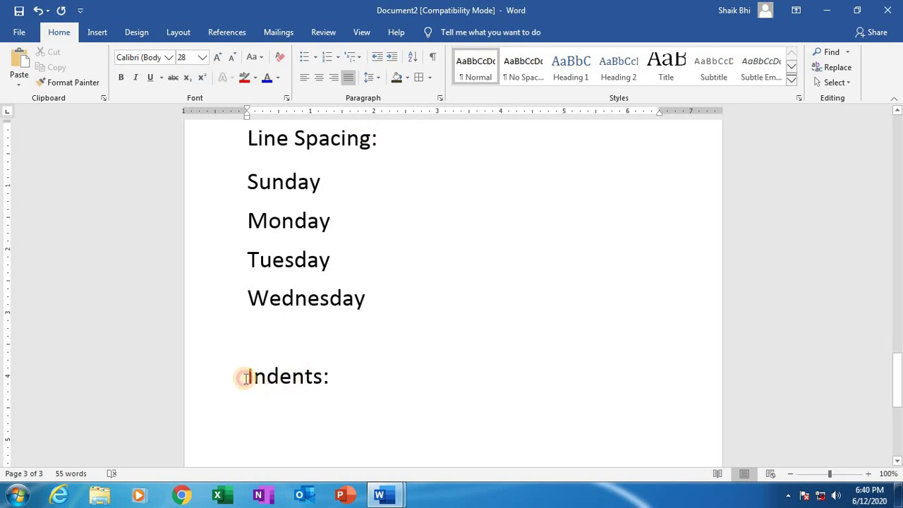
click(247, 178)
drag(276, 206, 385, 289)
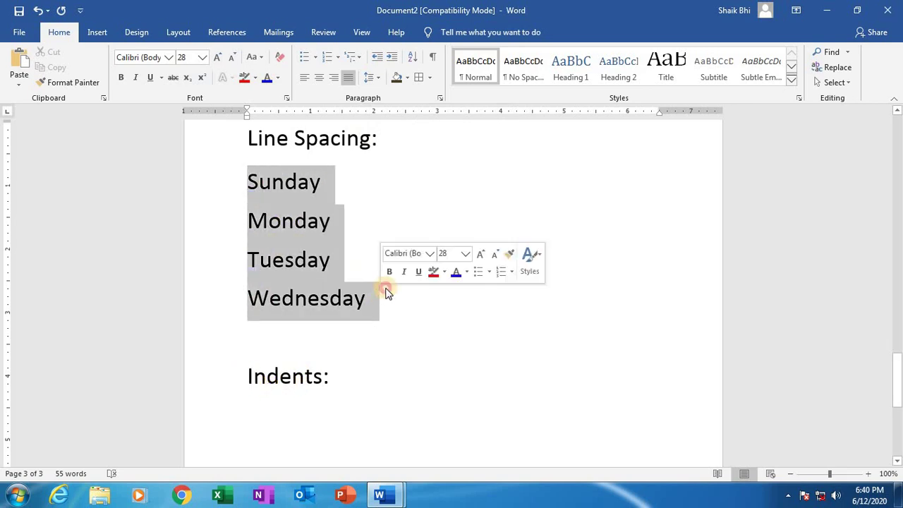
click(391, 59)
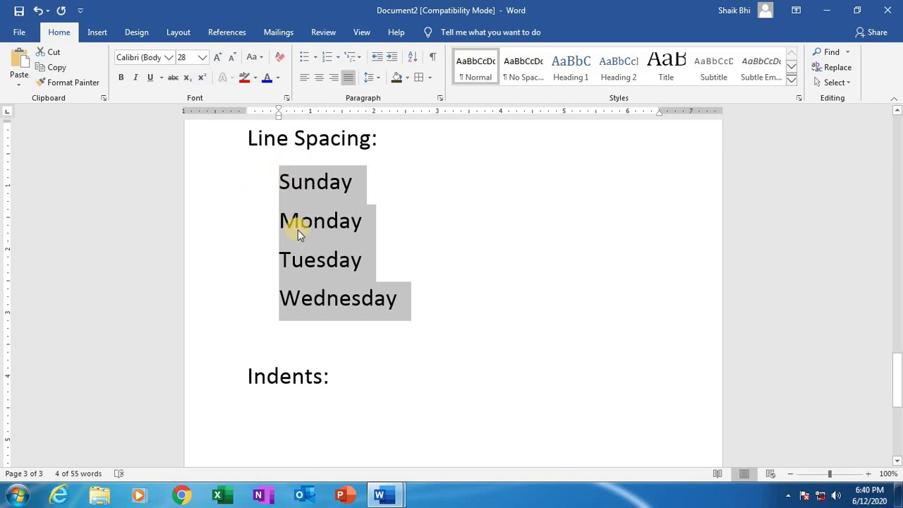
click(376, 60)
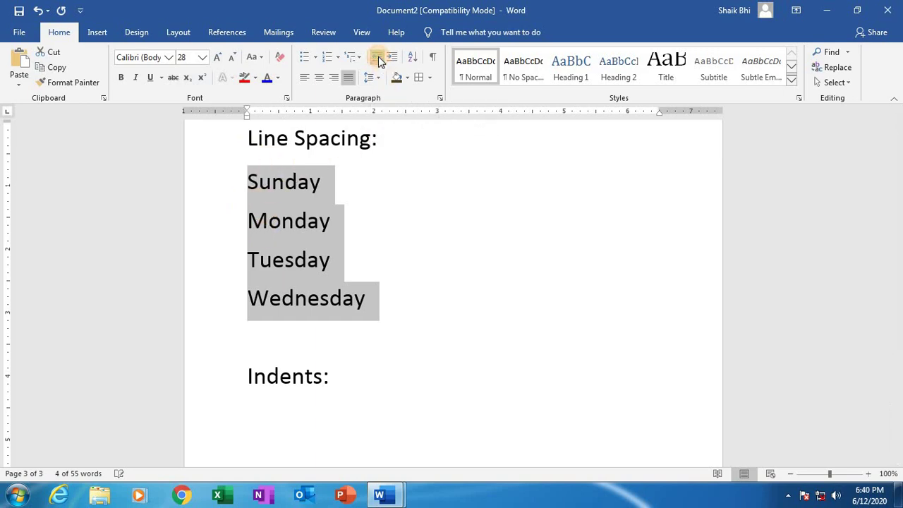
Add the heading "Sortings:" below "Indents:" after a blank line, with "Ascending order" and "Decending Order" on separate lines under it.
click(369, 377)
key(Return)
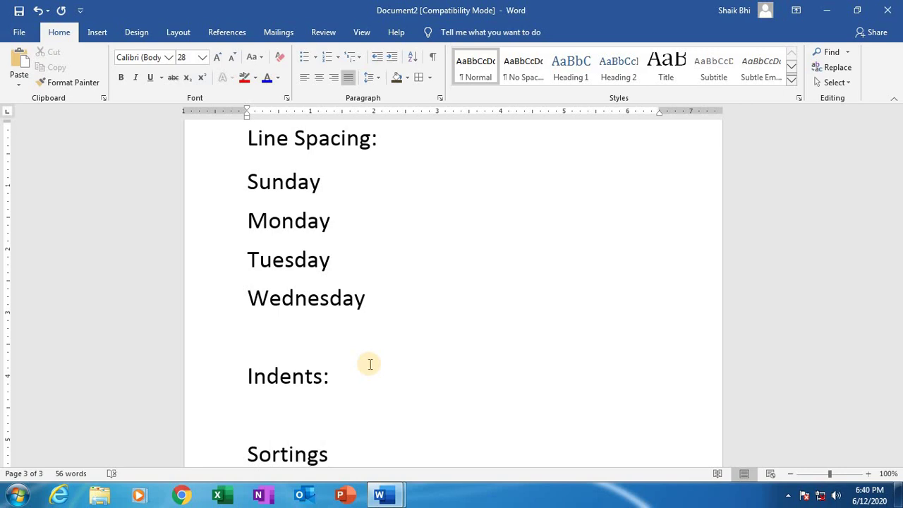
key(Return)
text(Ascending order)
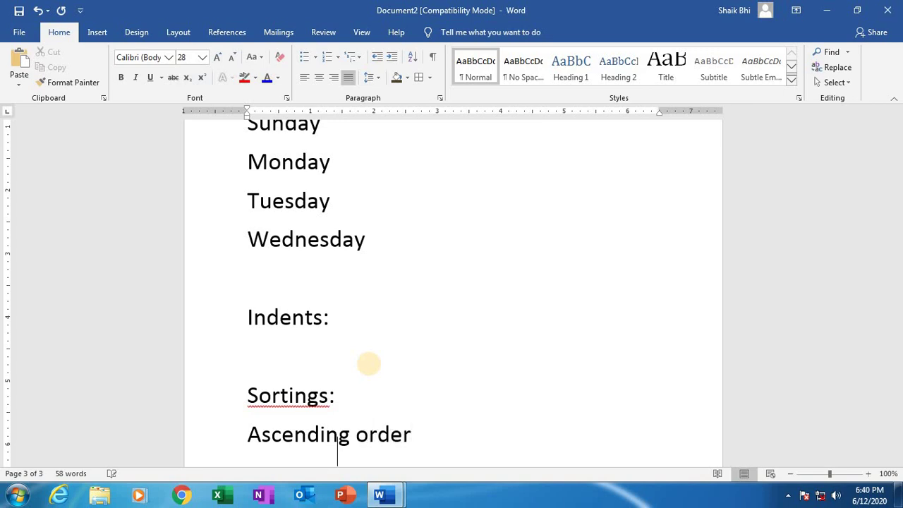
key(Return)
text(Decending Order)
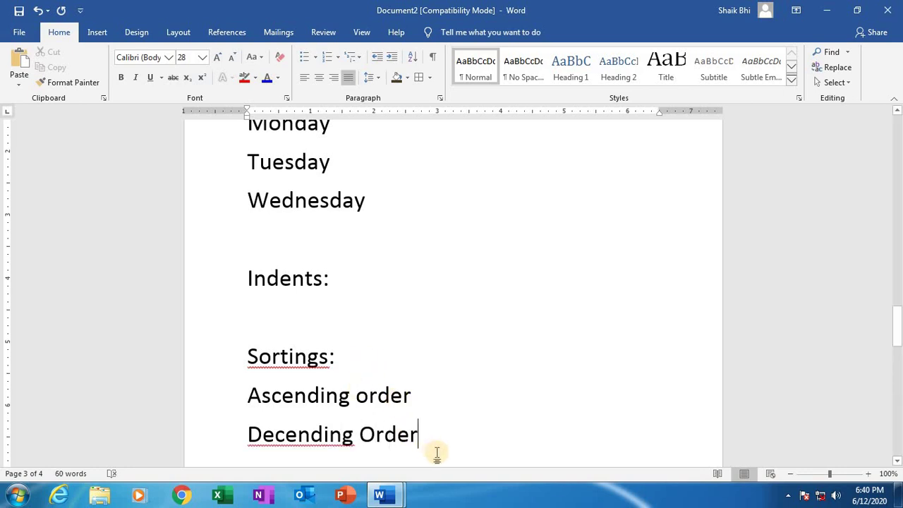
Sort the four weekday lines under "Line Spacing:" by paragraph text in ascending order.
scroll(437, 442, up, 2)
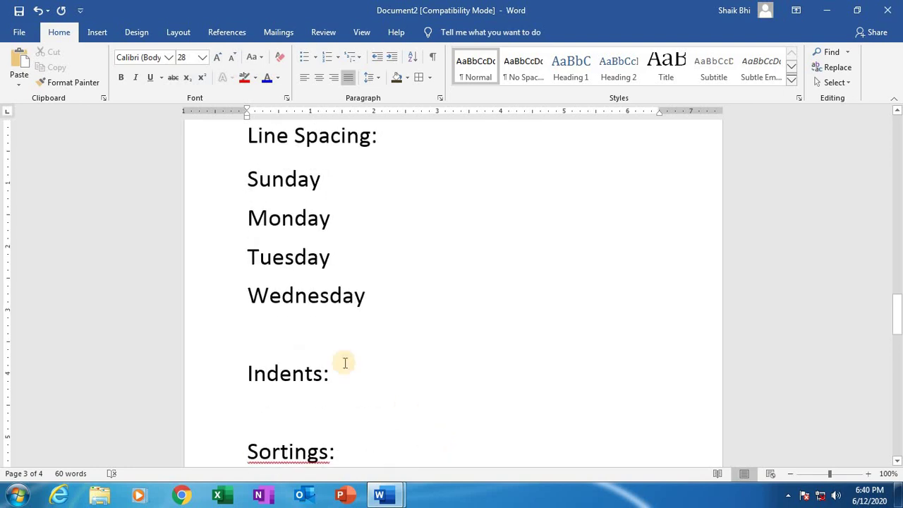
click(247, 177)
drag(262, 197, 369, 306)
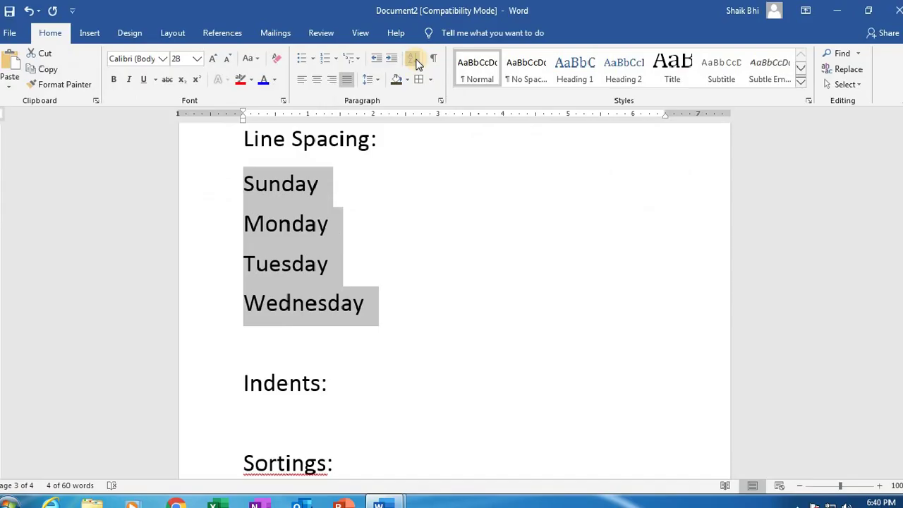
click(416, 61)
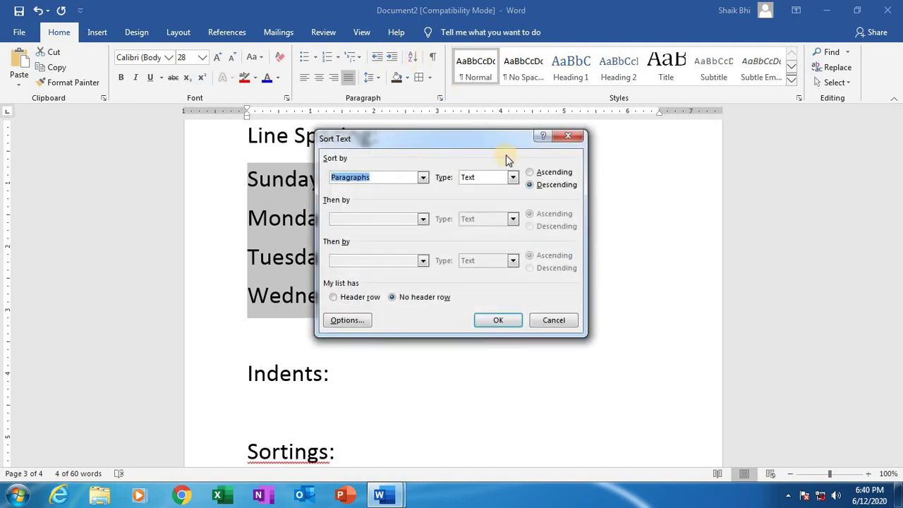
click(530, 184)
click(531, 172)
click(529, 185)
click(530, 174)
click(502, 321)
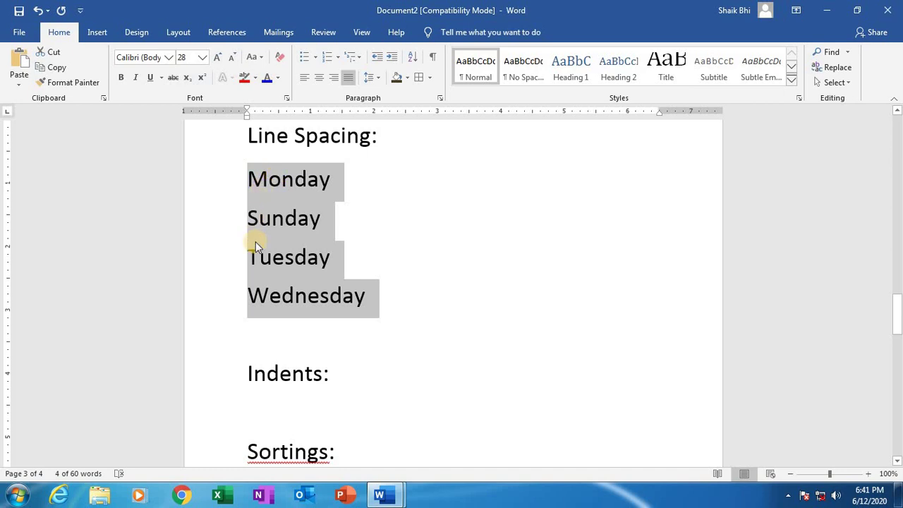
Sort the four weekday lines under "Line Spacing:" in descending order and clear the selection.
click(413, 57)
click(543, 185)
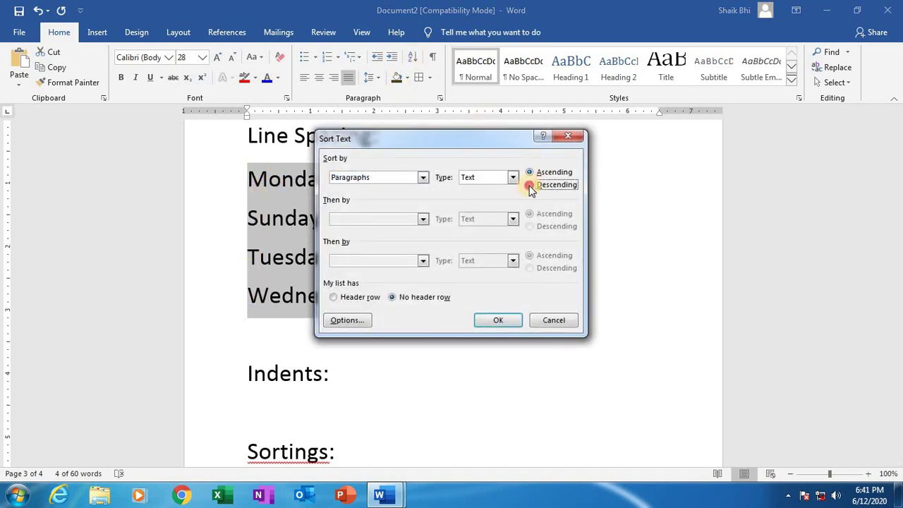
click(508, 322)
click(455, 297)
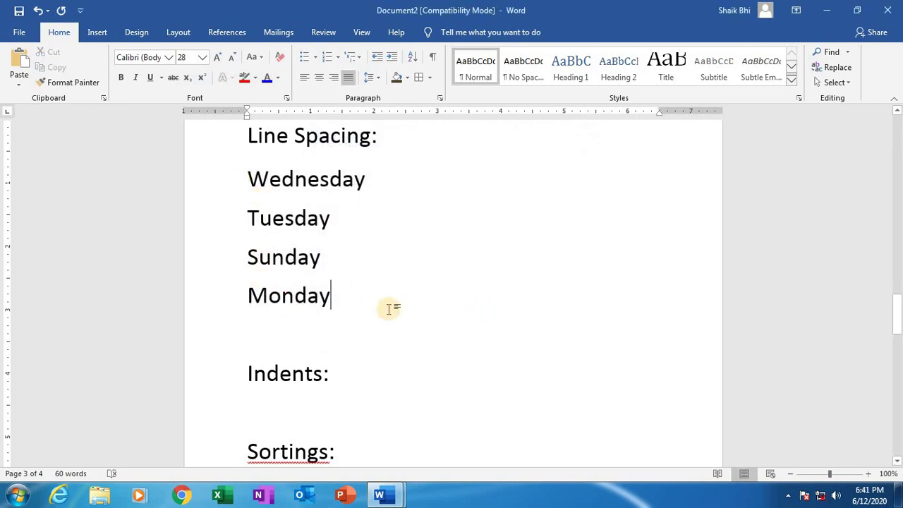
Add the heading "Shadinds:" below "Decending Order", leaving a blank line between them.
scroll(388, 305, down, 4)
scroll(380, 298, down, 1)
click(240, 306)
click(430, 342)
key(Return)
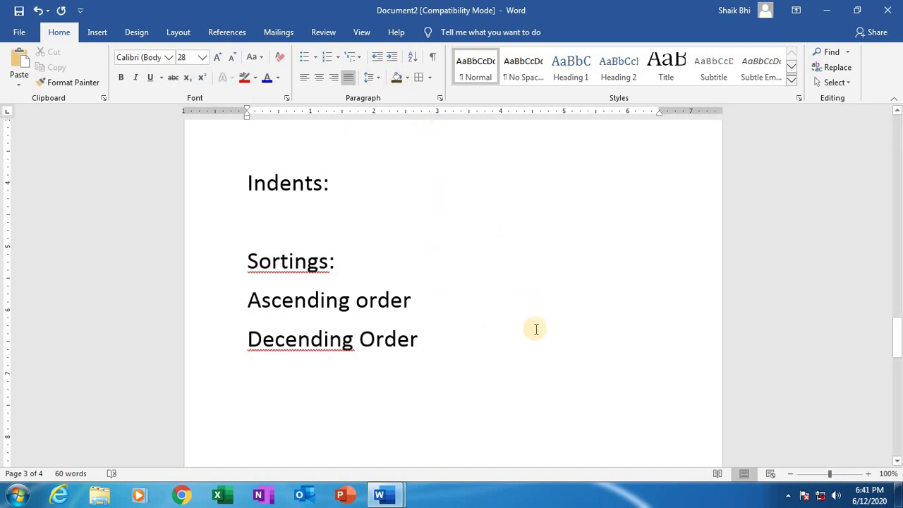
text(Shadinds:)
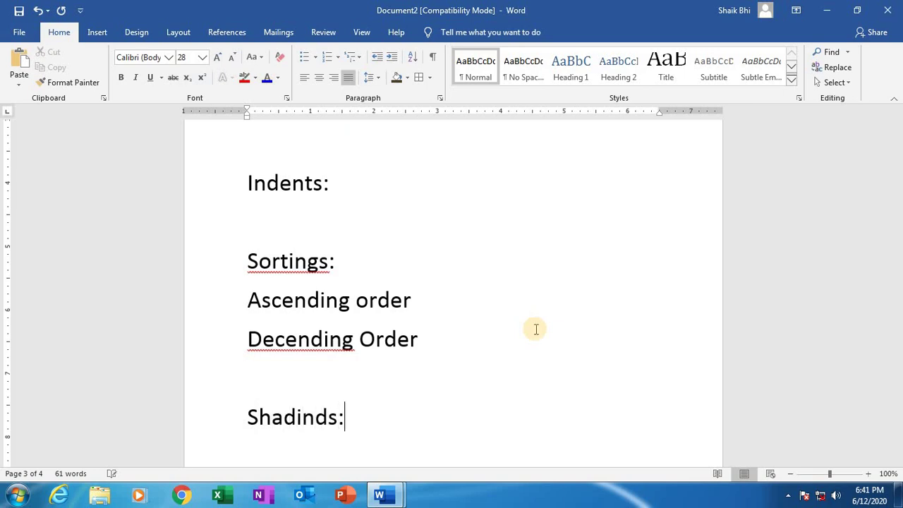
Apply light orange theme-color shading to the "Shadinds:" paragraph.
click(249, 417)
click(406, 78)
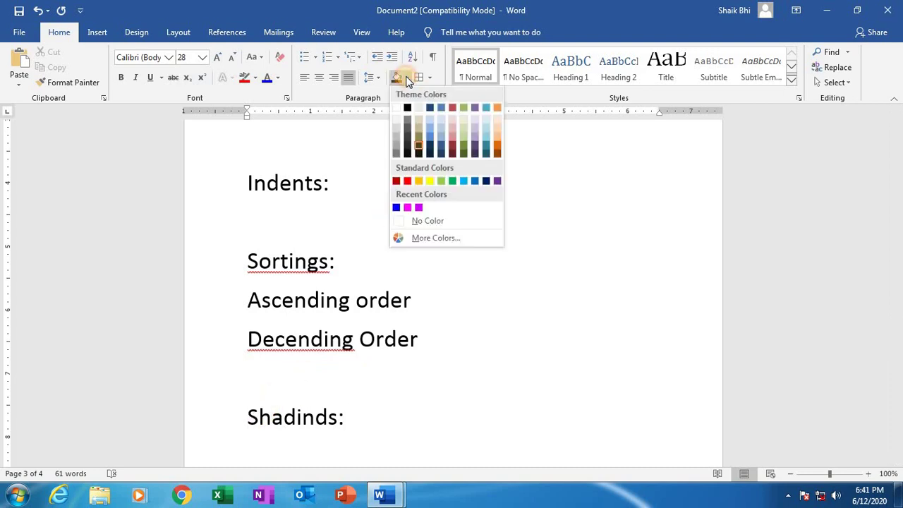
click(497, 136)
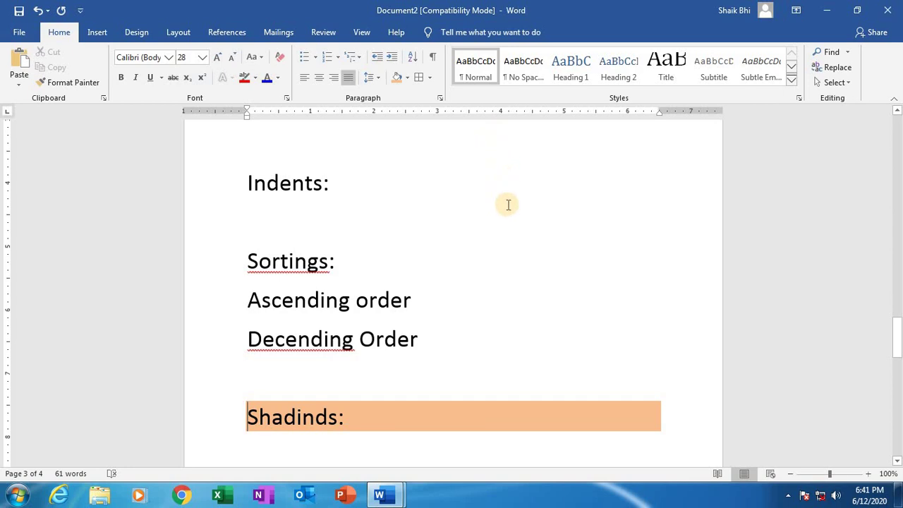
Change the shading of the "Shadinds:" paragraph to the dark tan theme color.
scroll(472, 263, down, 2)
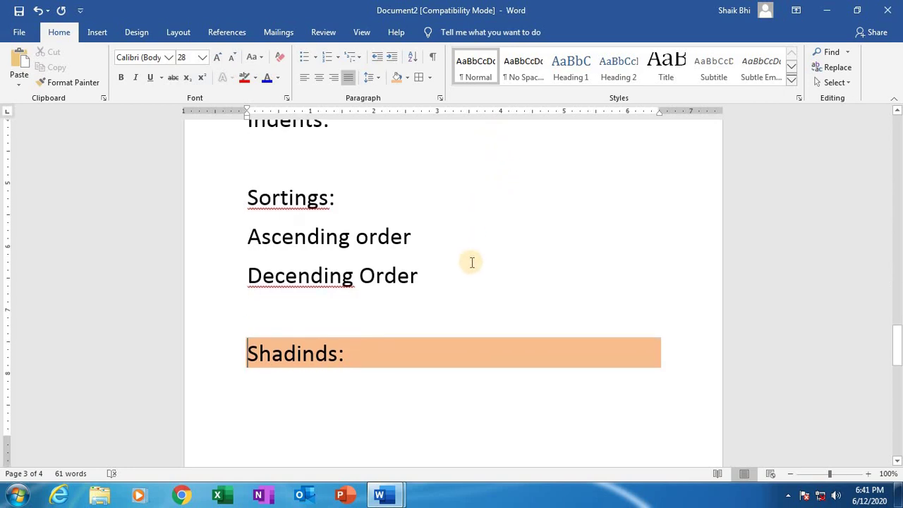
click(407, 77)
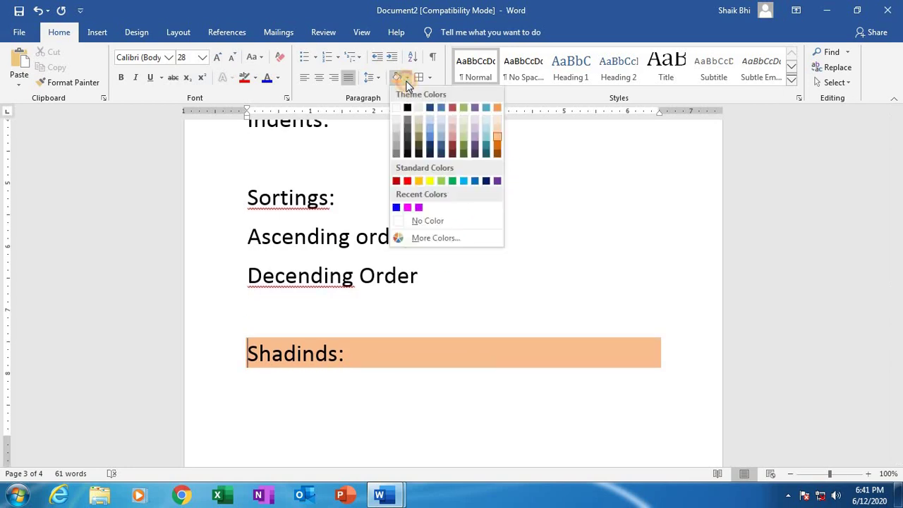
click(419, 136)
click(502, 187)
Enter the heading "Borders:" on the line below "Shadinds:".
click(268, 401)
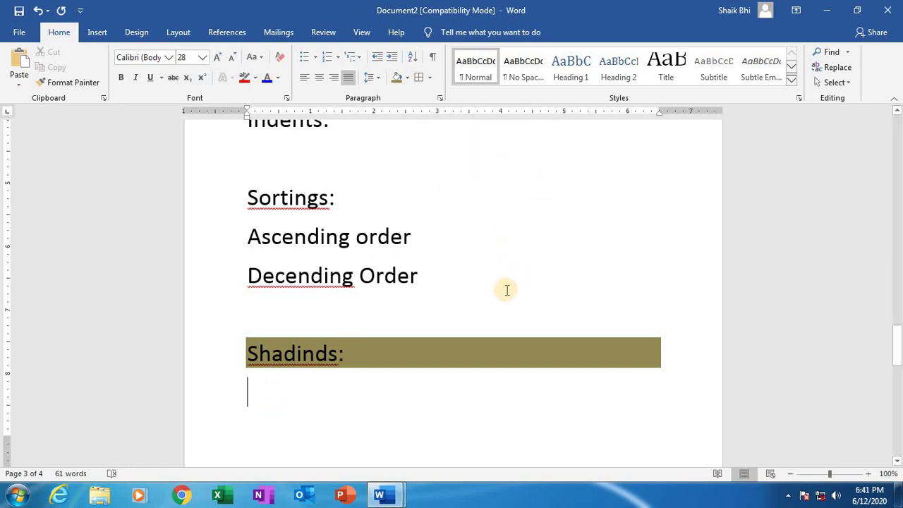
text(Borders)
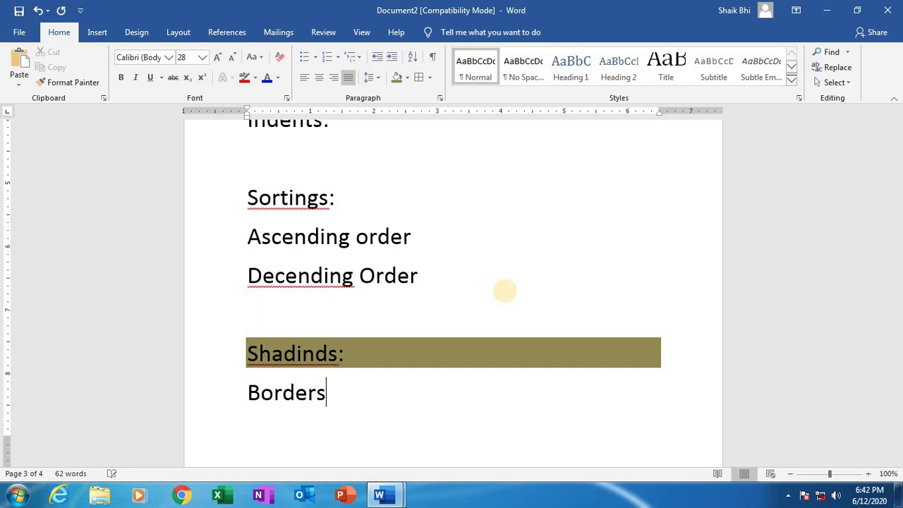
text(:)
Insert a page break before the "Borders:" heading and apply All Borders to it.
click(243, 396)
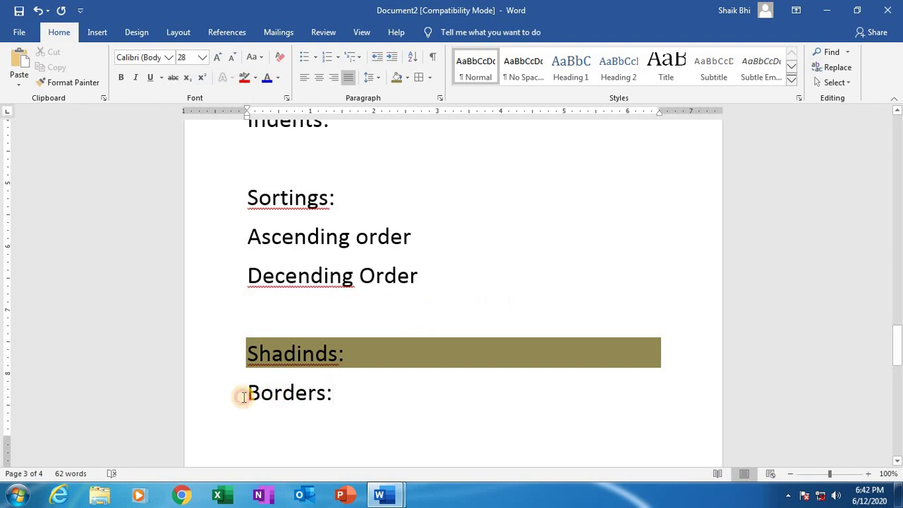
key(ctrl+Return)
scroll(254, 412, down, 1)
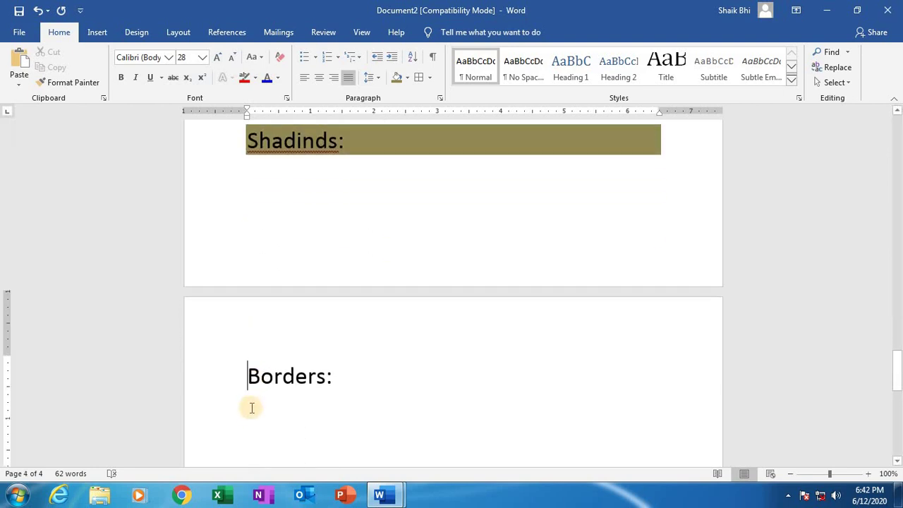
click(428, 78)
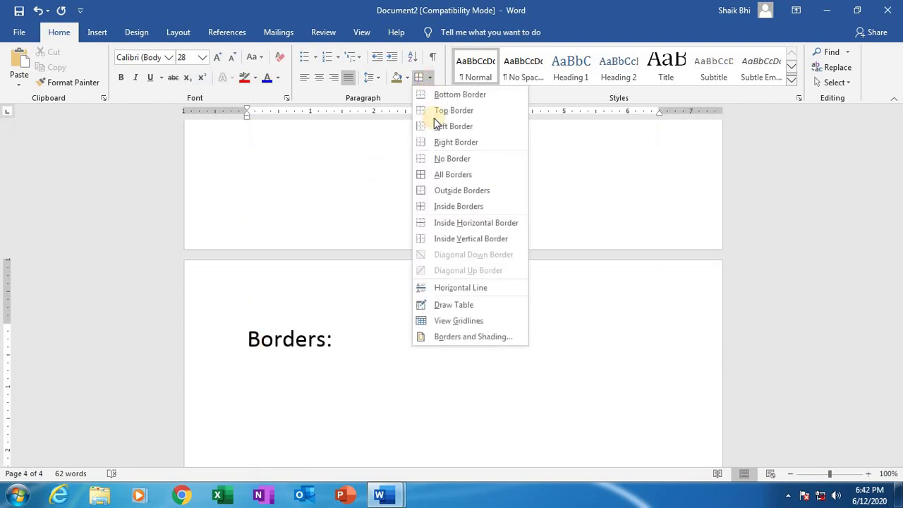
click(437, 176)
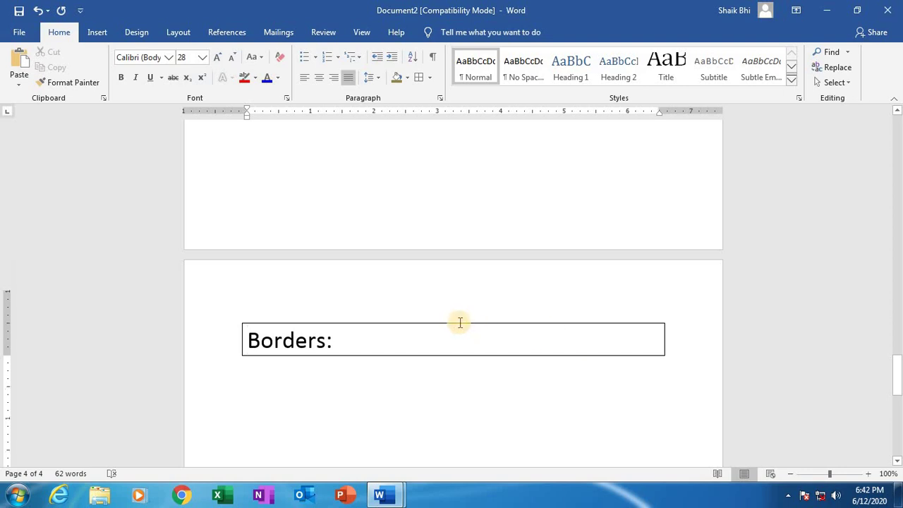
Apply the Heading 1 style to the four weekday lines under "Line Spacing:" and open the Navigation pane.
scroll(459, 321, up, 10)
scroll(443, 312, up, 1)
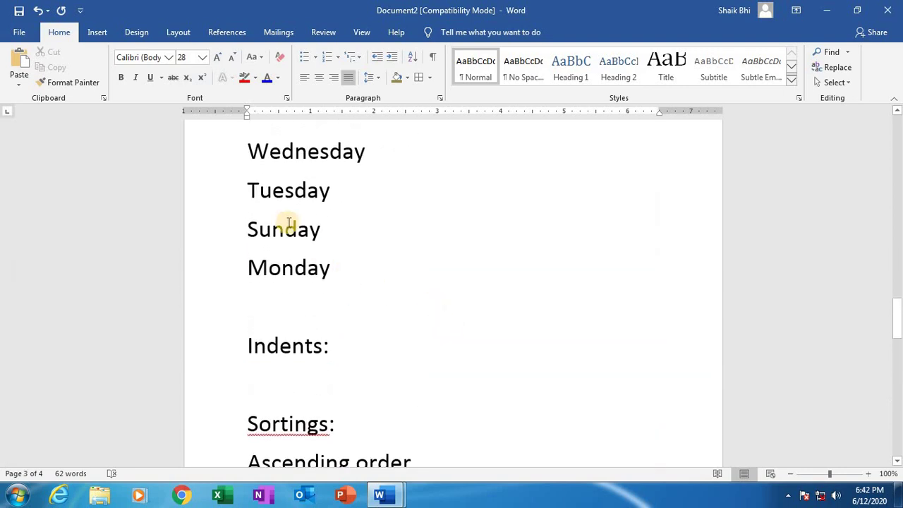
drag(248, 151, 346, 267)
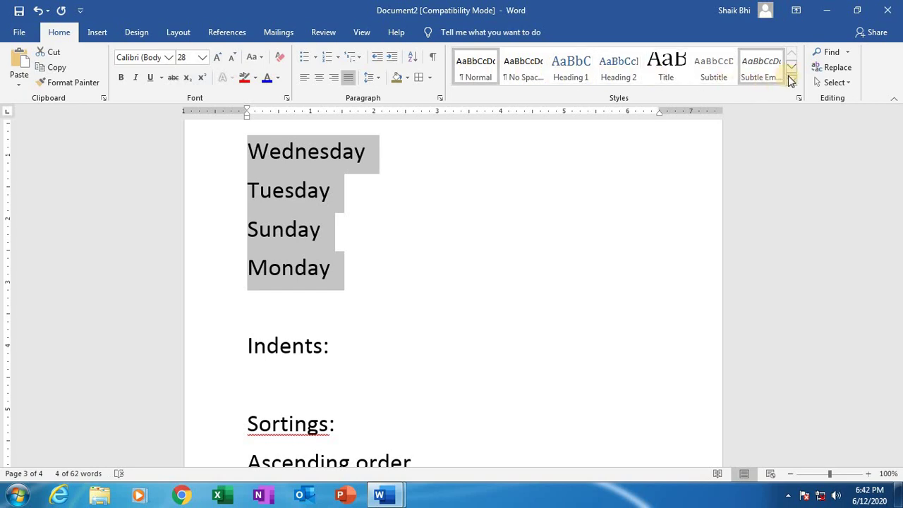
click(791, 80)
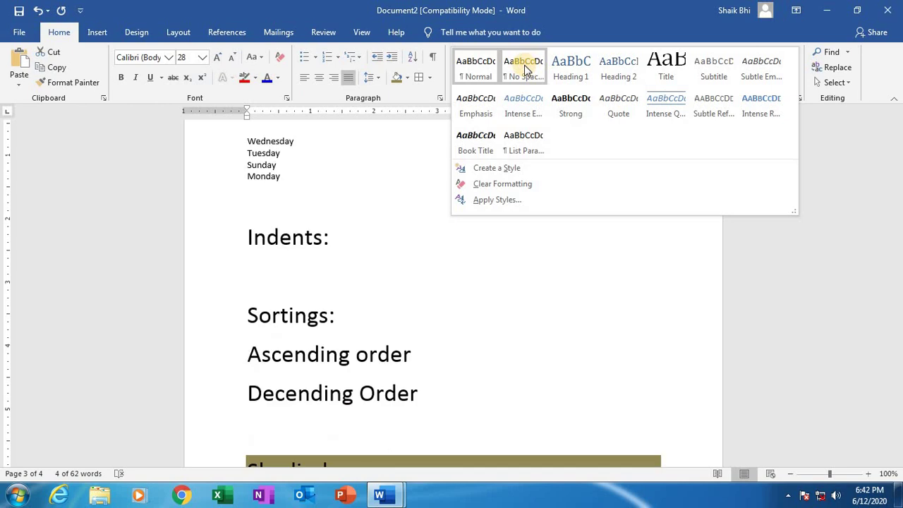
click(572, 71)
key(ctrl+f)
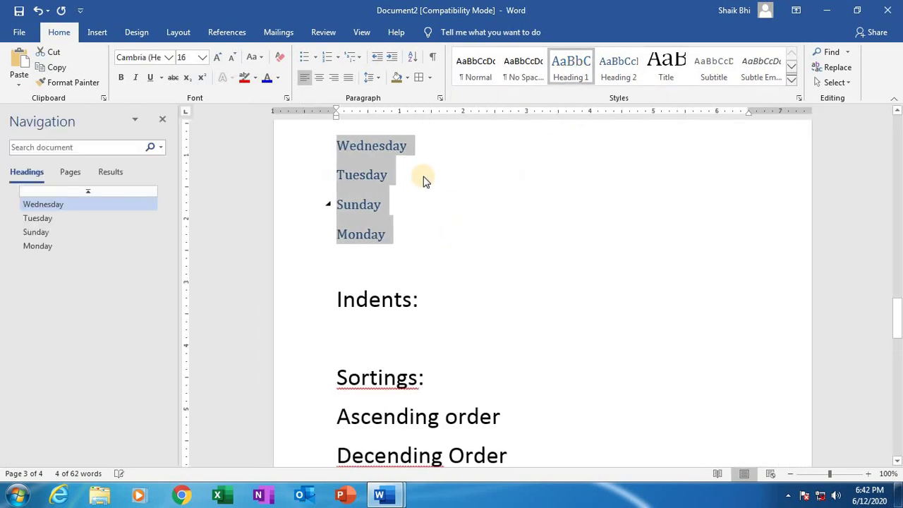
click(430, 207)
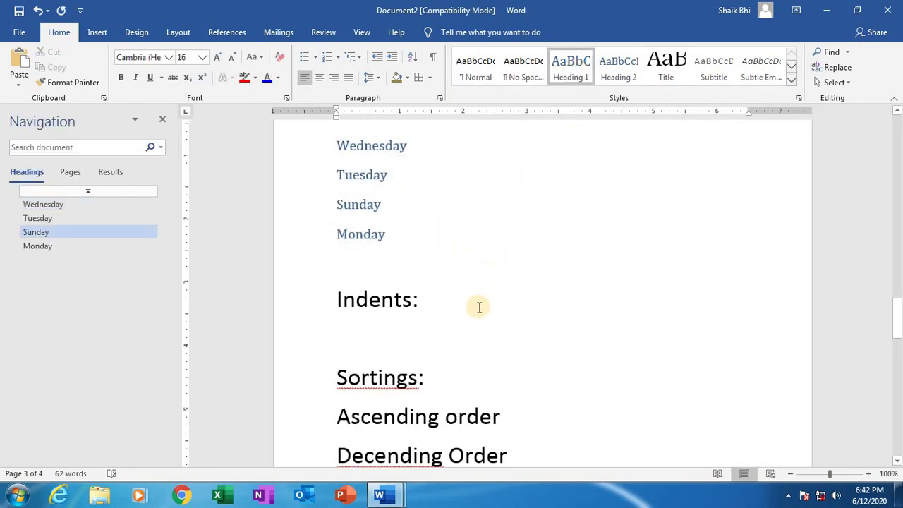
Show the paragraph marks and hidden formatting symbols, look through the document's sections with them, and hide them again.
scroll(473, 280, down, 2)
scroll(470, 289, up, 3)
scroll(472, 282, up, 1)
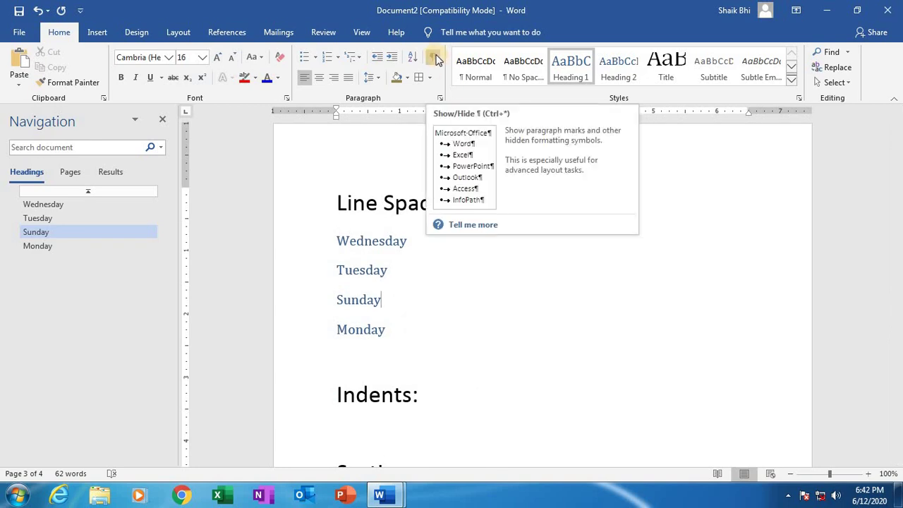
click(437, 60)
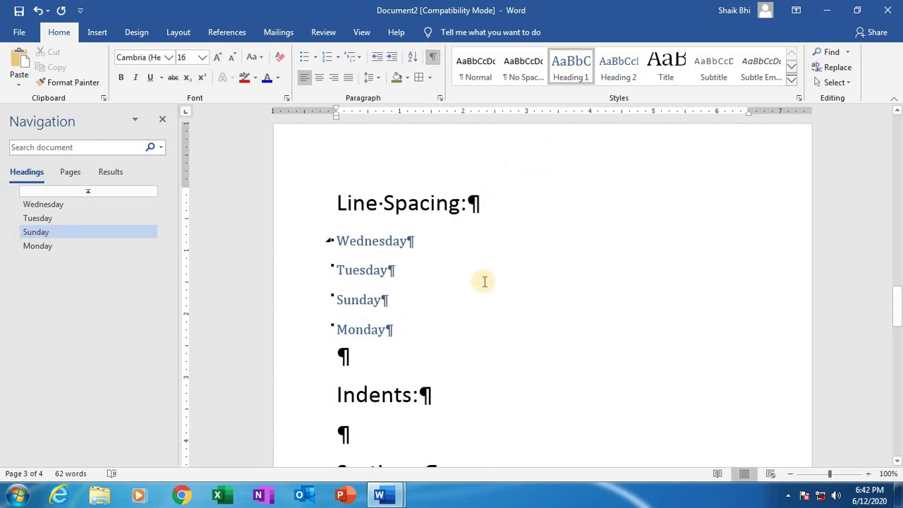
scroll(481, 290, down, 2)
scroll(481, 290, up, 8)
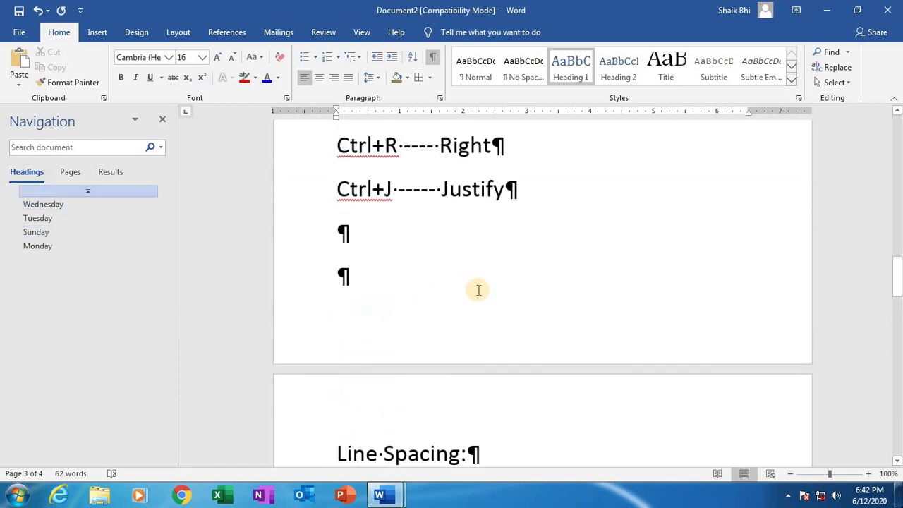
scroll(478, 290, up, 10)
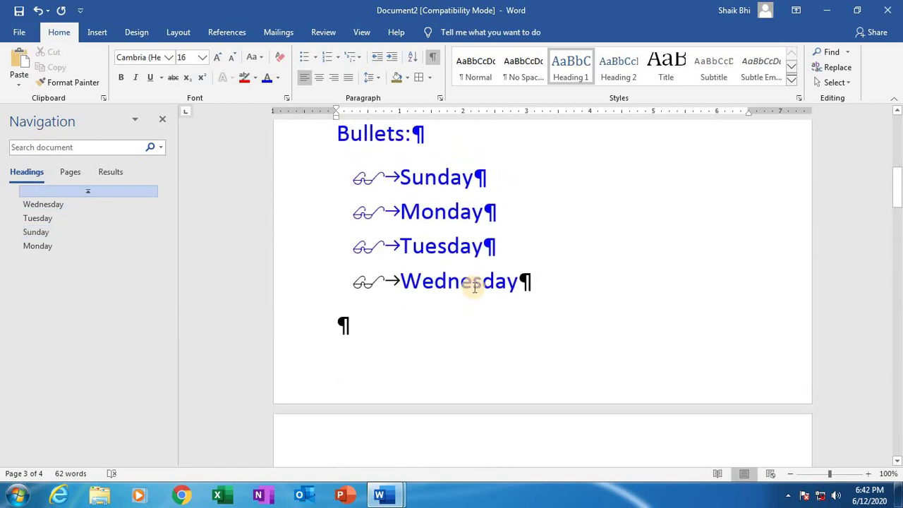
scroll(471, 281, up, 2)
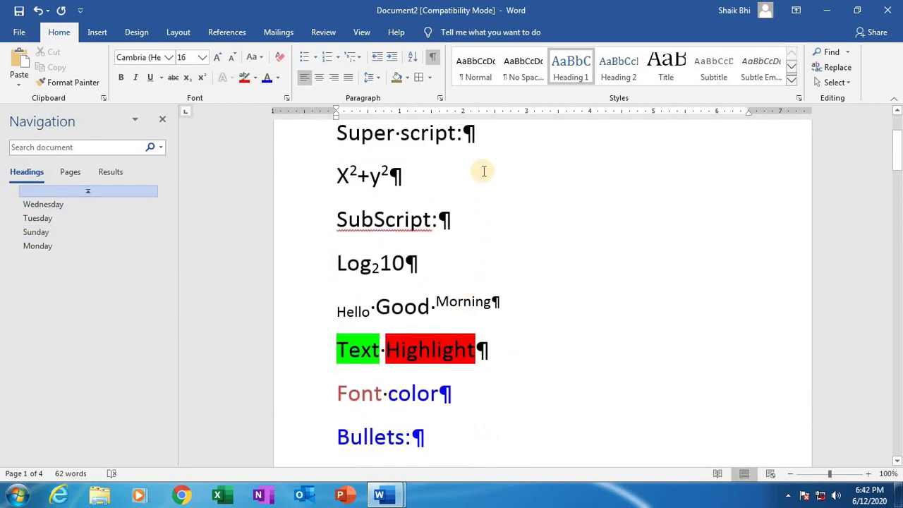
scroll(414, 242, up, 2)
scroll(413, 250, down, 5)
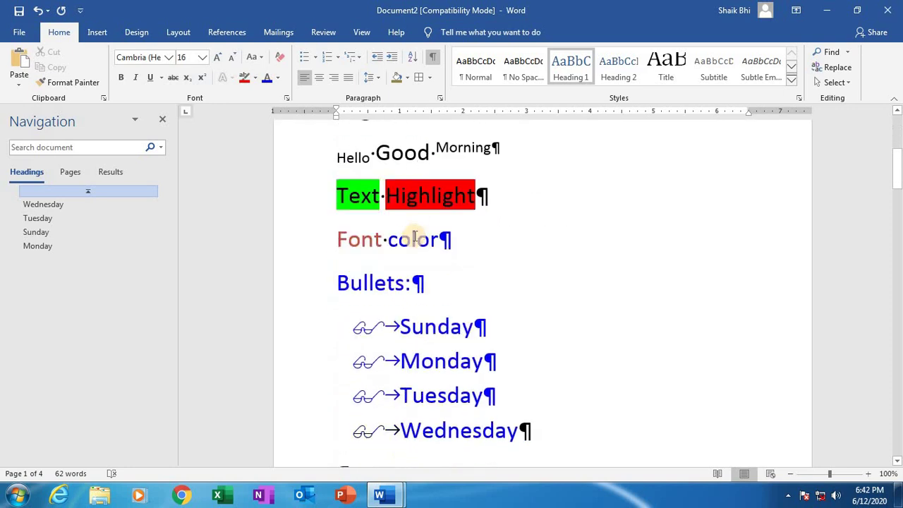
scroll(413, 234, down, 8)
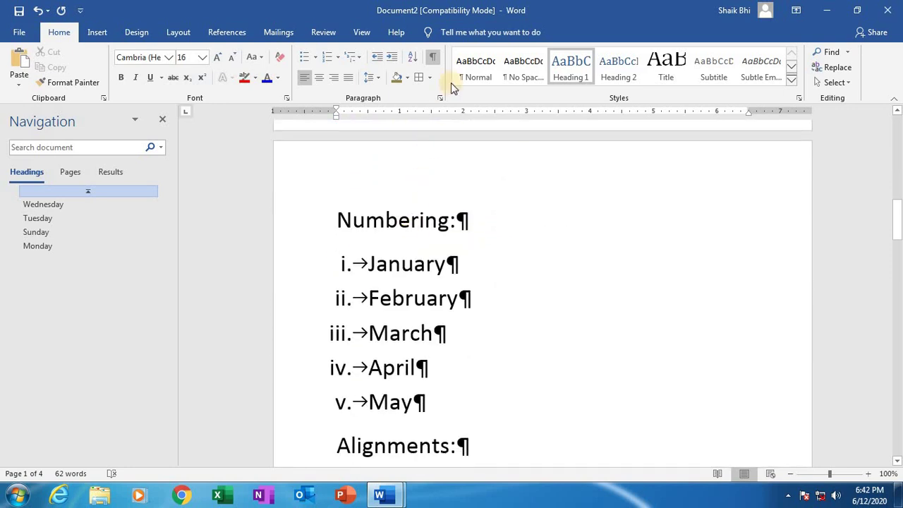
click(433, 61)
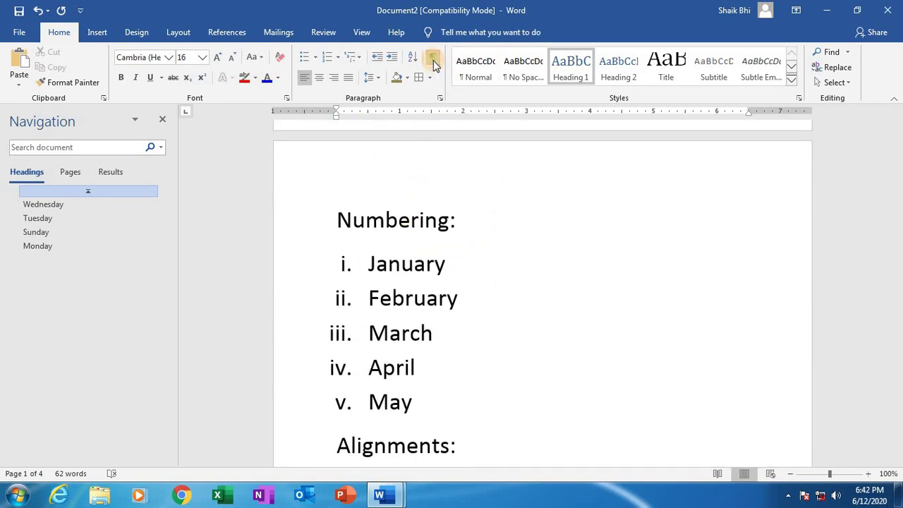
scroll(473, 335, down, 9)
scroll(466, 332, down, 4)
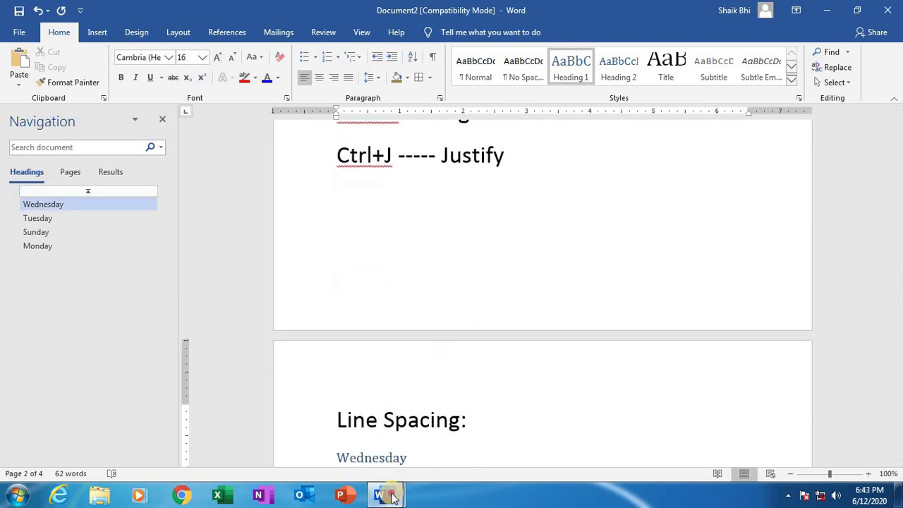
mouse_move(381, 495)
click(413, 442)
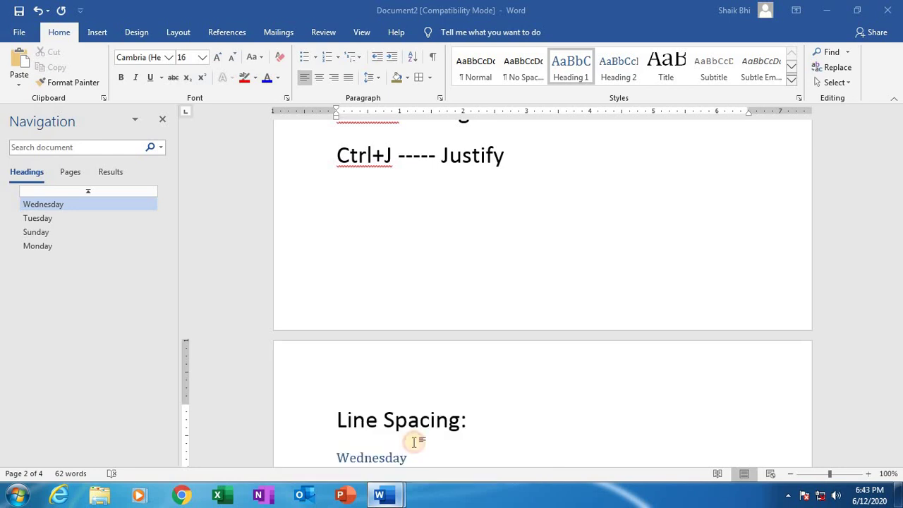